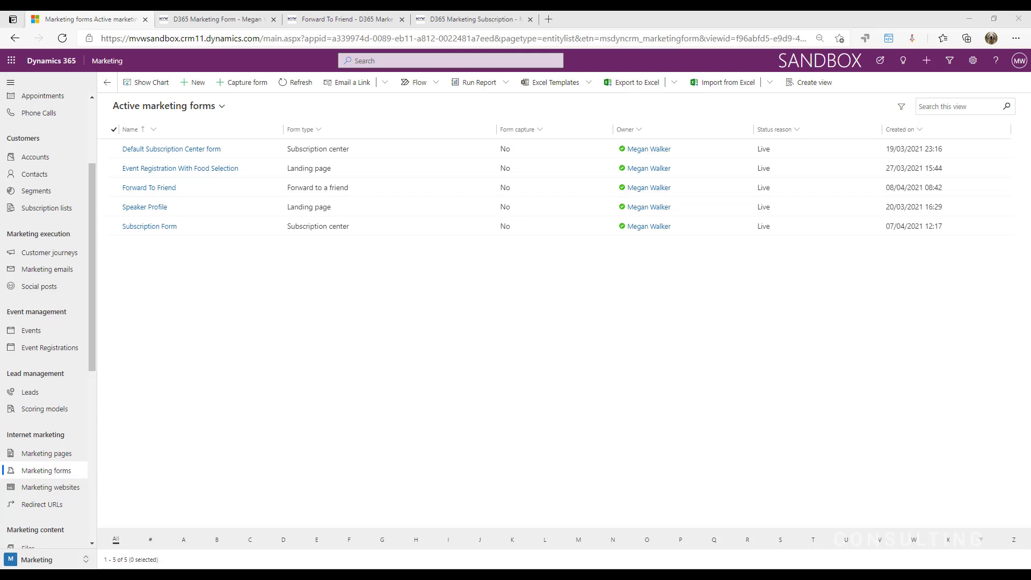
# Start a new marketing form, pick the subscription form template and show its full-size preview
pyautogui.click(194, 83)
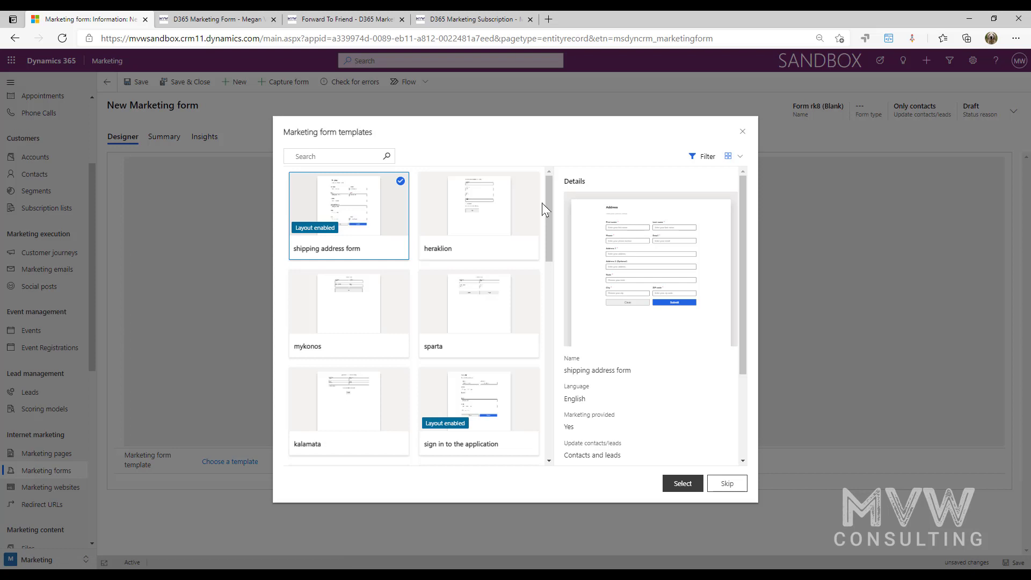
pyautogui.moveTo(544, 205); pyautogui.dragTo(540, 402)
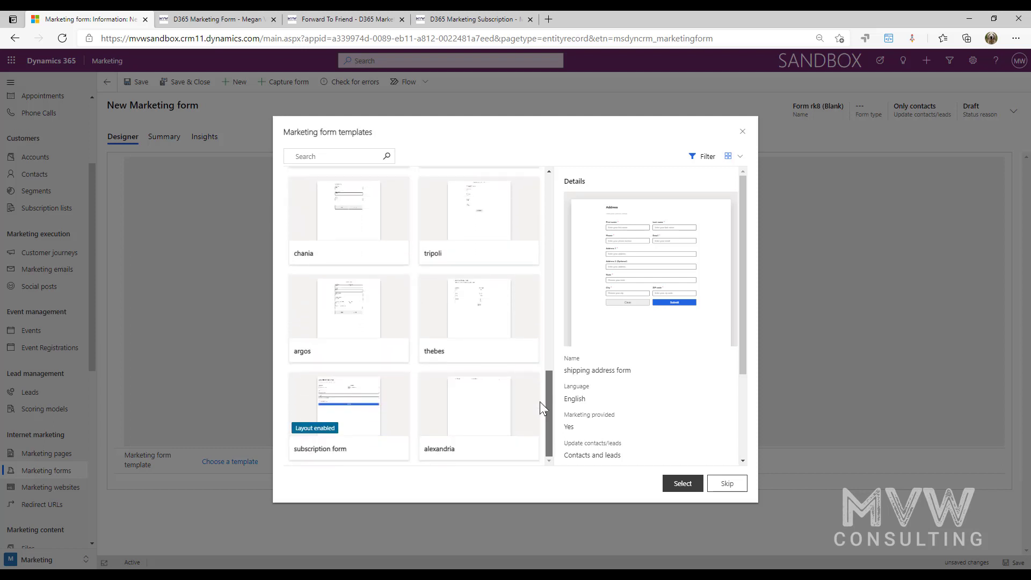
pyautogui.click(391, 416)
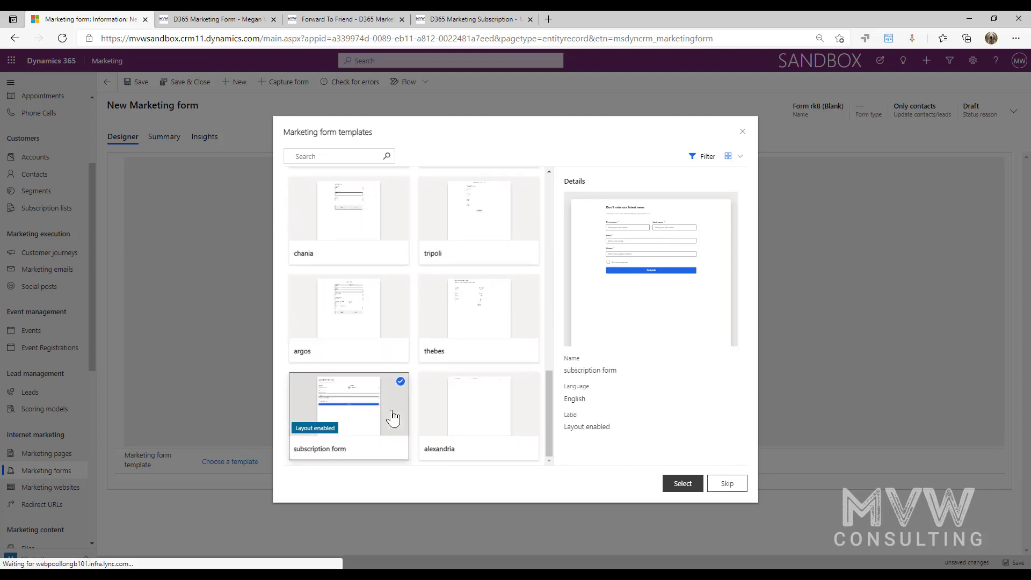
pyautogui.click(468, 320)
pyautogui.click(380, 392)
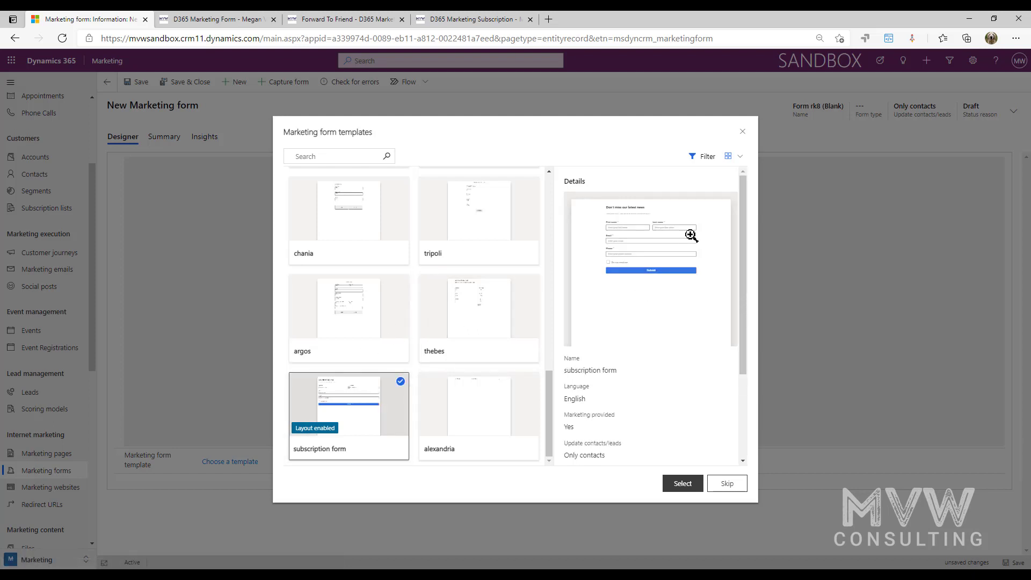
pyautogui.click(693, 236)
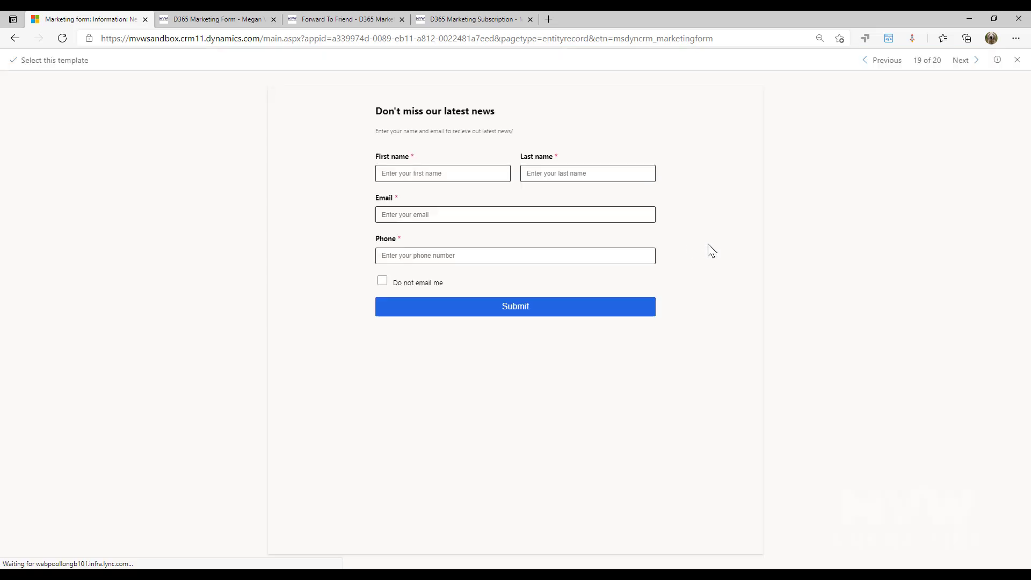
# Browse template previews to 14 of 20, 'Download the Free Guide' (volos), and select it
pyautogui.click(963, 61)
pyautogui.click(914, 62)
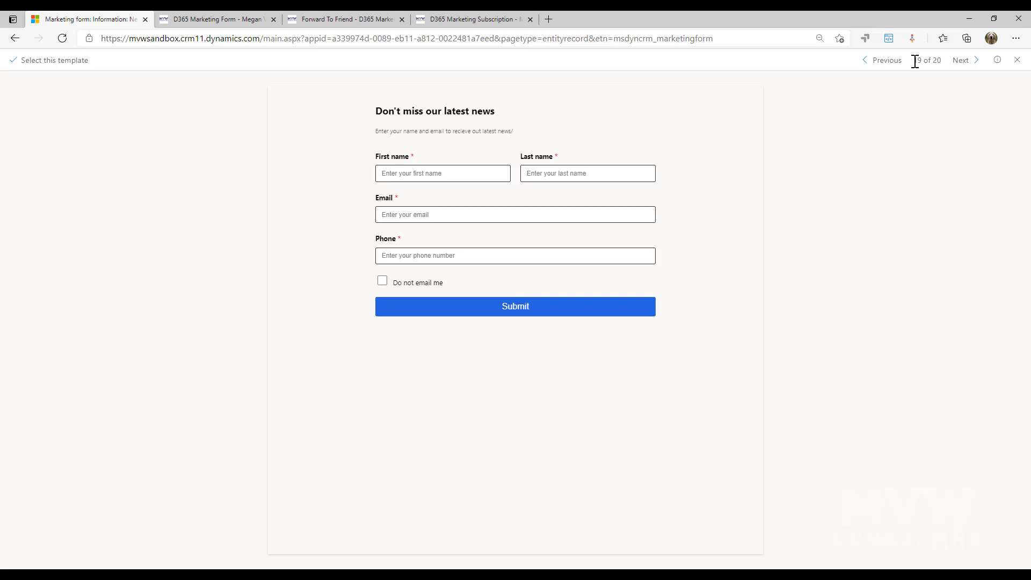
pyautogui.click(891, 66)
pyautogui.click(892, 66)
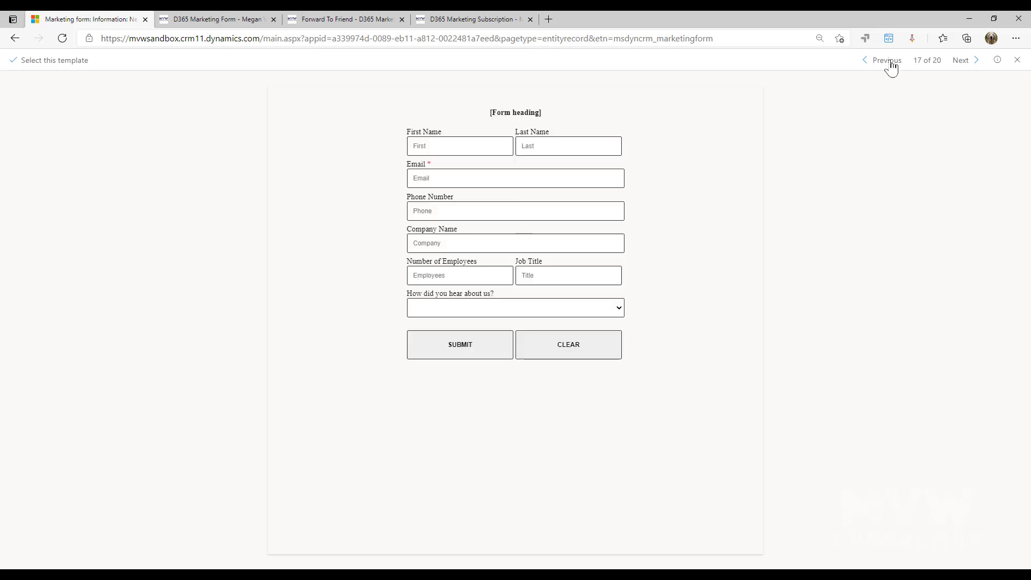
pyautogui.click(892, 66)
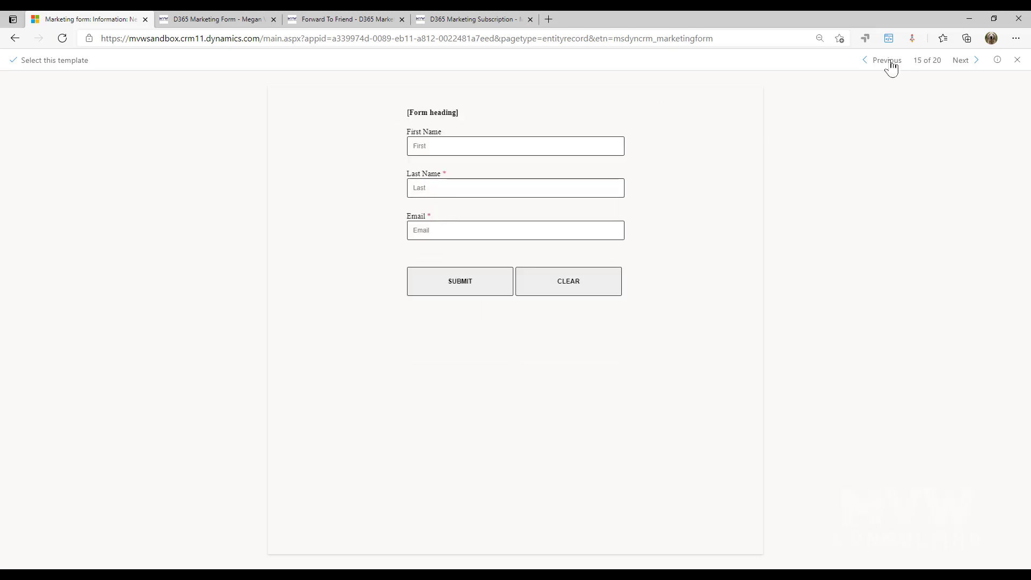
pyautogui.click(892, 67)
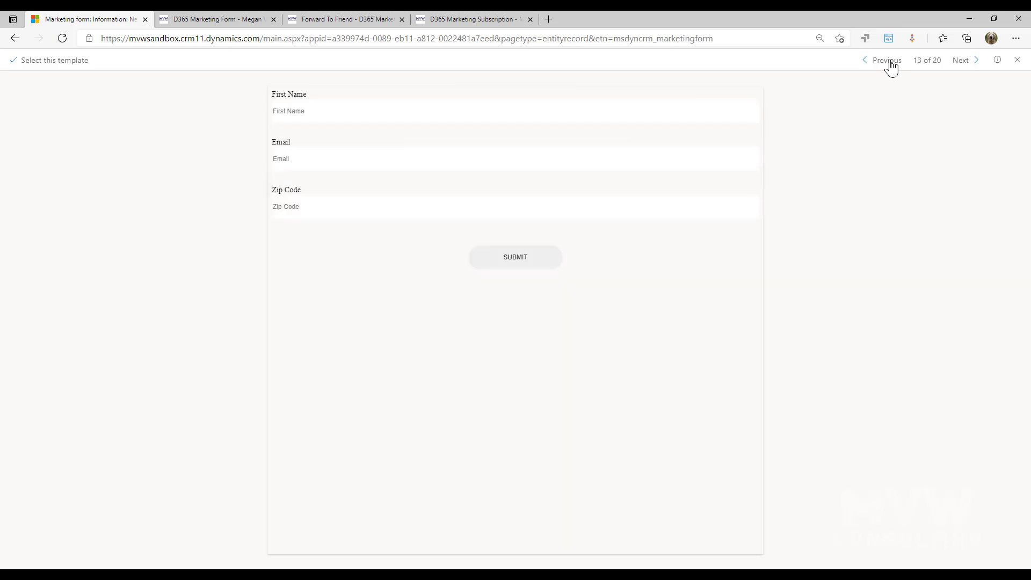
pyautogui.click(971, 63)
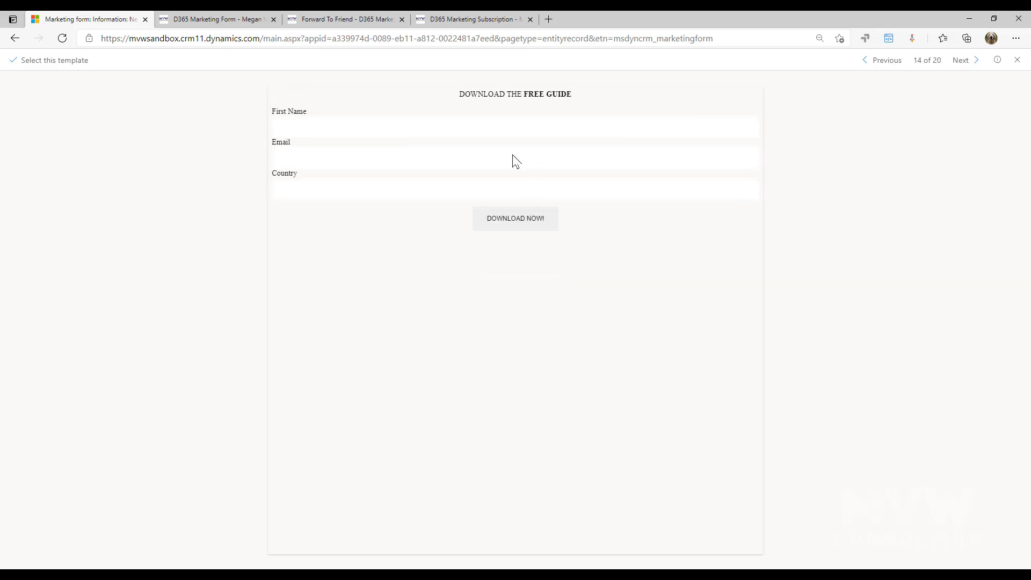
pyautogui.click(25, 62)
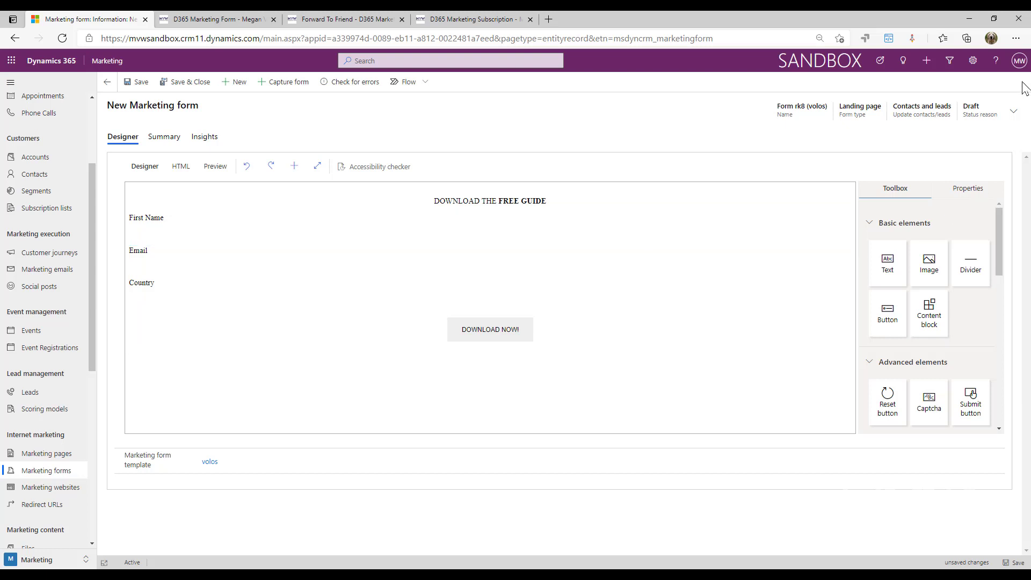
pyautogui.click(1015, 113)
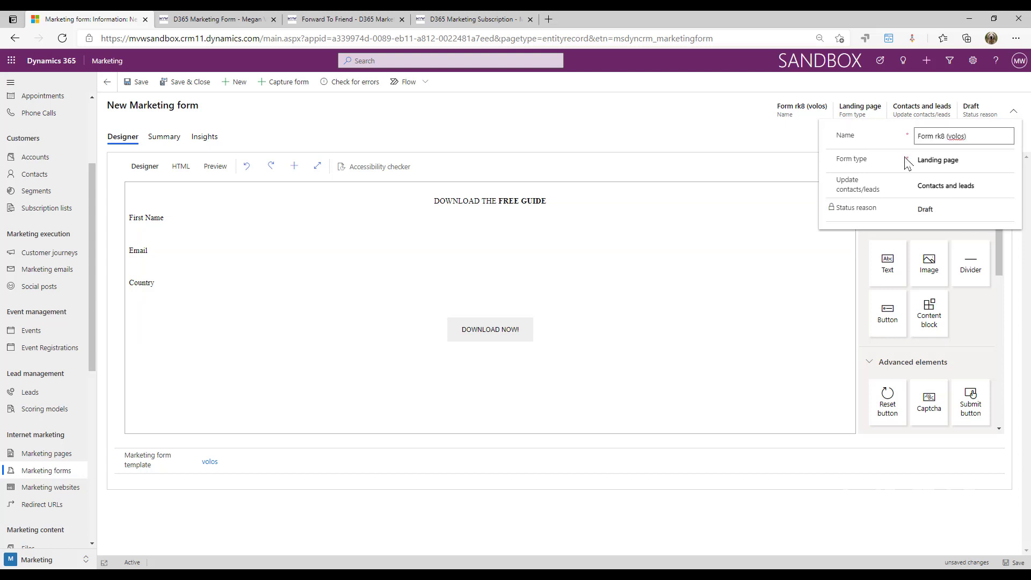
pyautogui.click(1008, 161)
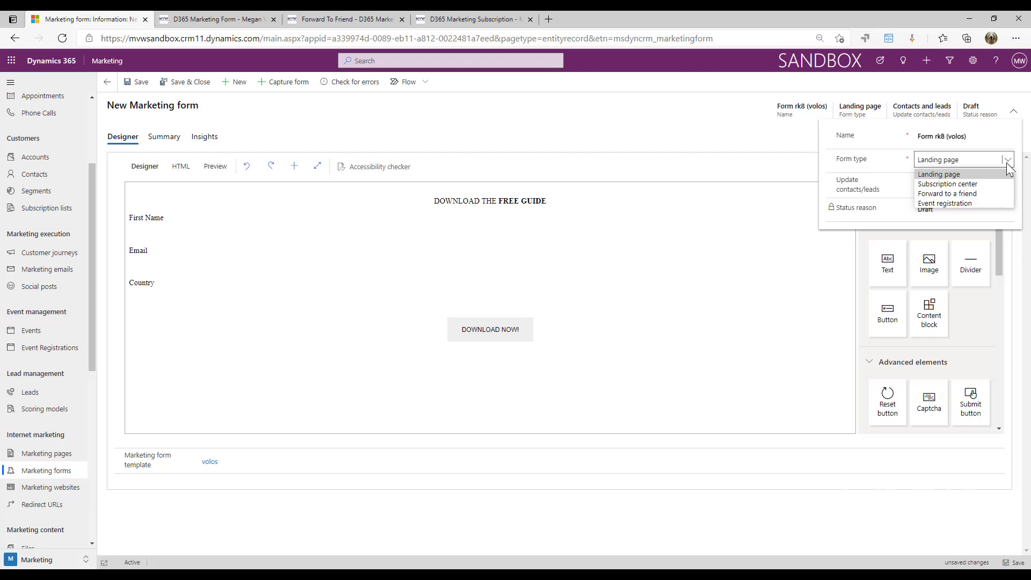
pyautogui.click(728, 538)
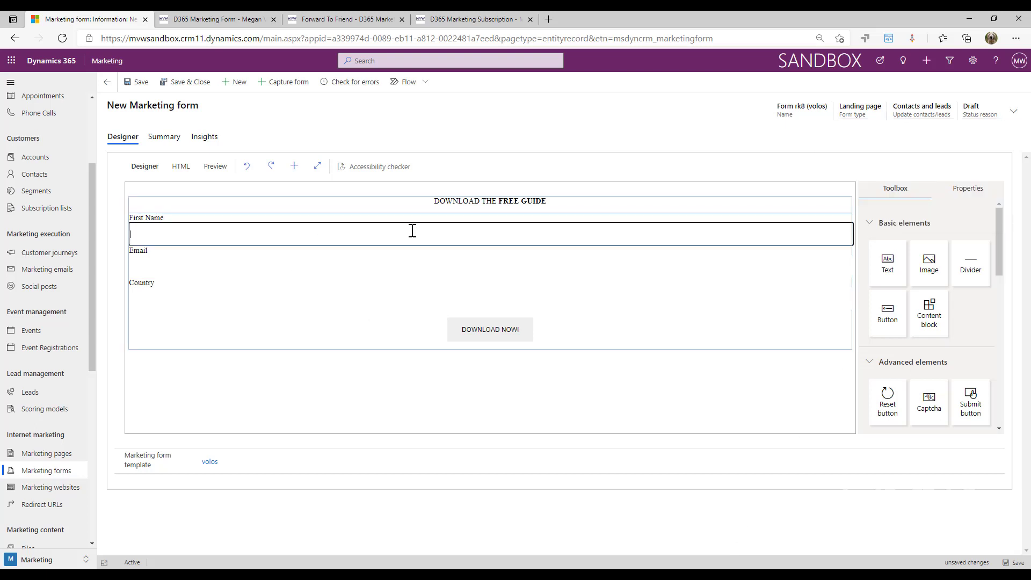
# Inspect the First Name, Email and Country fields' properties, then deselect Country
pyautogui.click(412, 230)
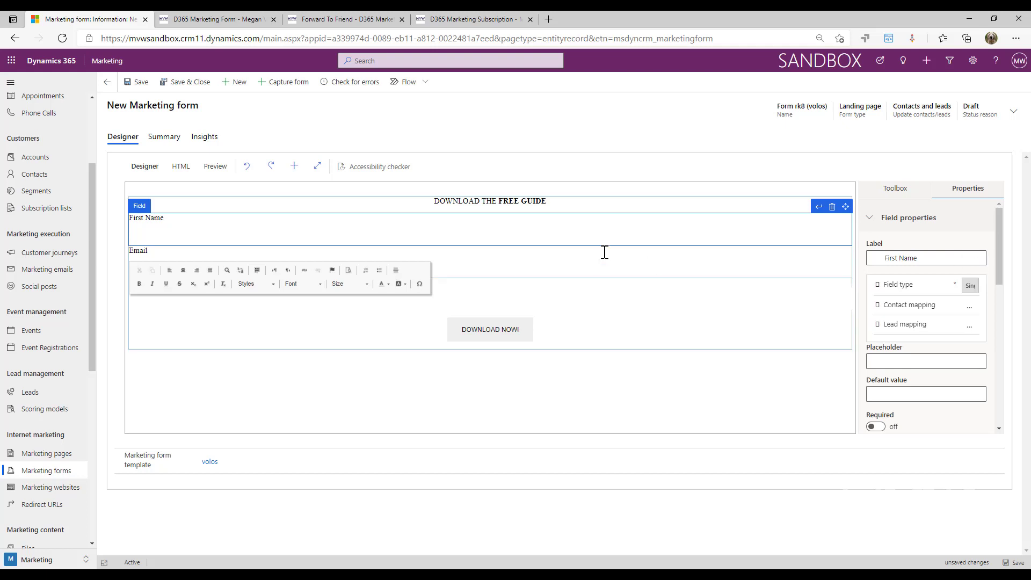
pyautogui.click(579, 266)
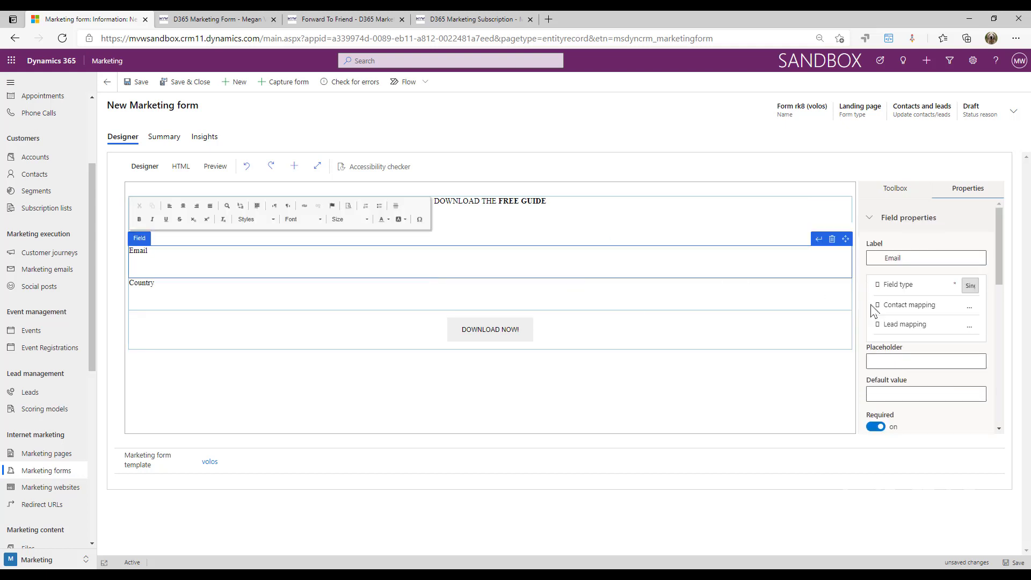
pyautogui.click(598, 300)
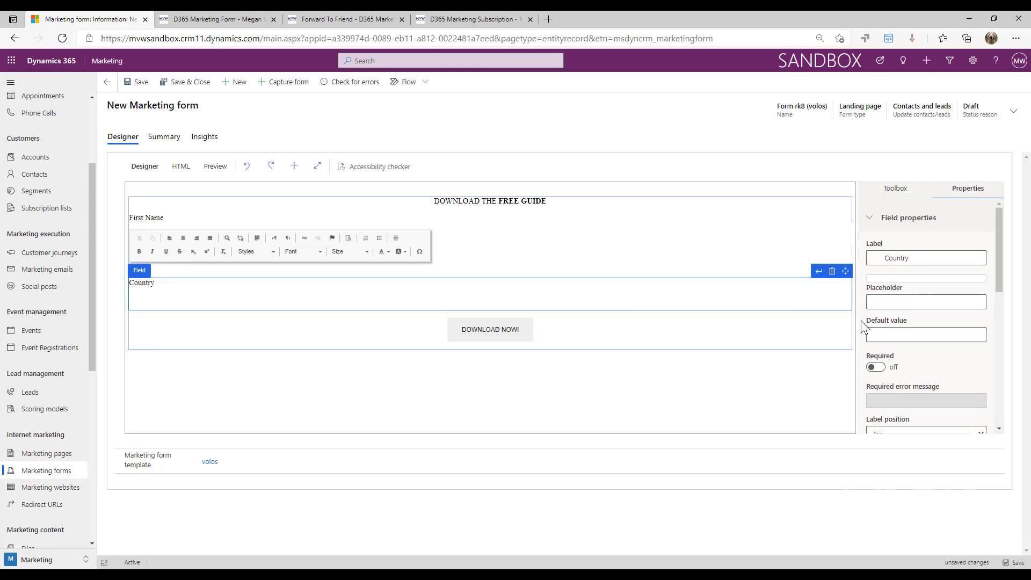
pyautogui.scroll(-2, 953, 324)
pyautogui.click(739, 375)
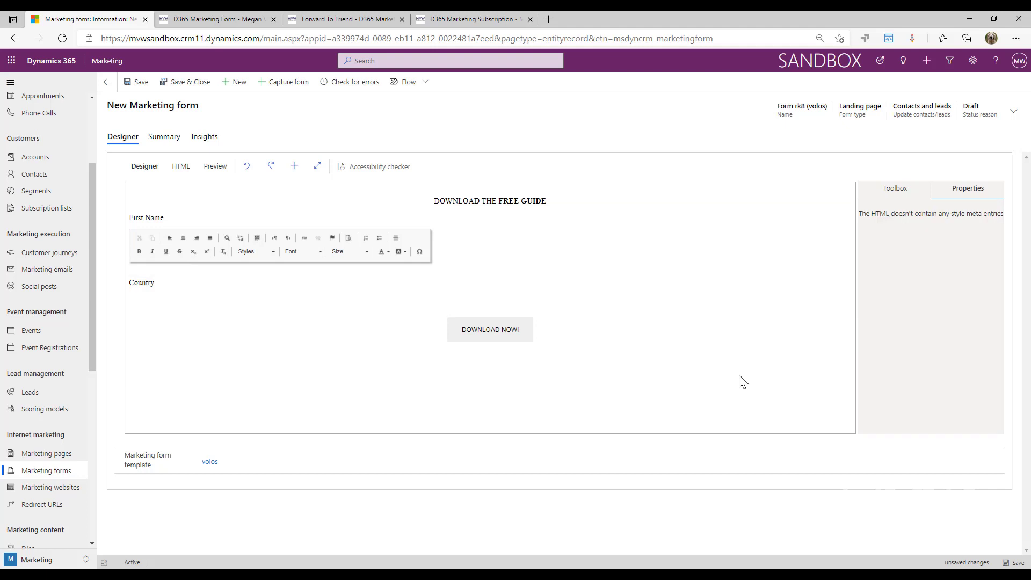
# Show the Toolbox elements, scroll to Fields and focus the Fields search box
pyautogui.click(895, 188)
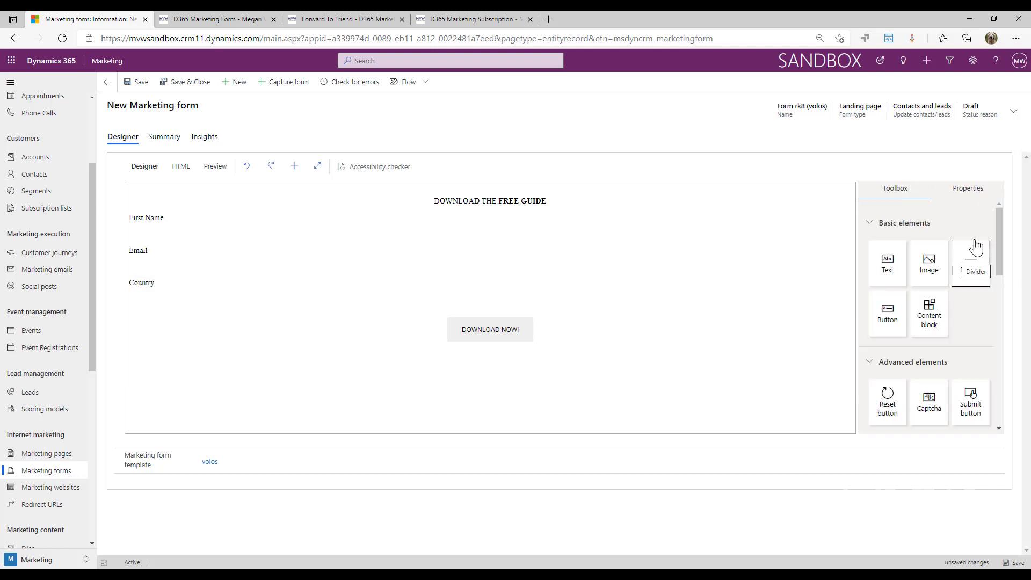
pyautogui.scroll(-3, 974, 279)
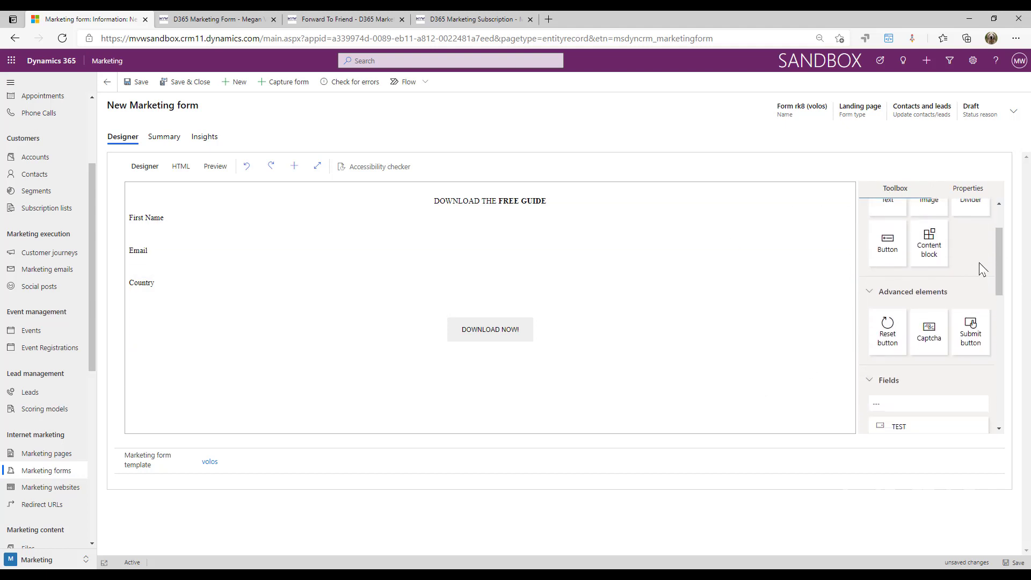
pyautogui.scroll(-2, 982, 260)
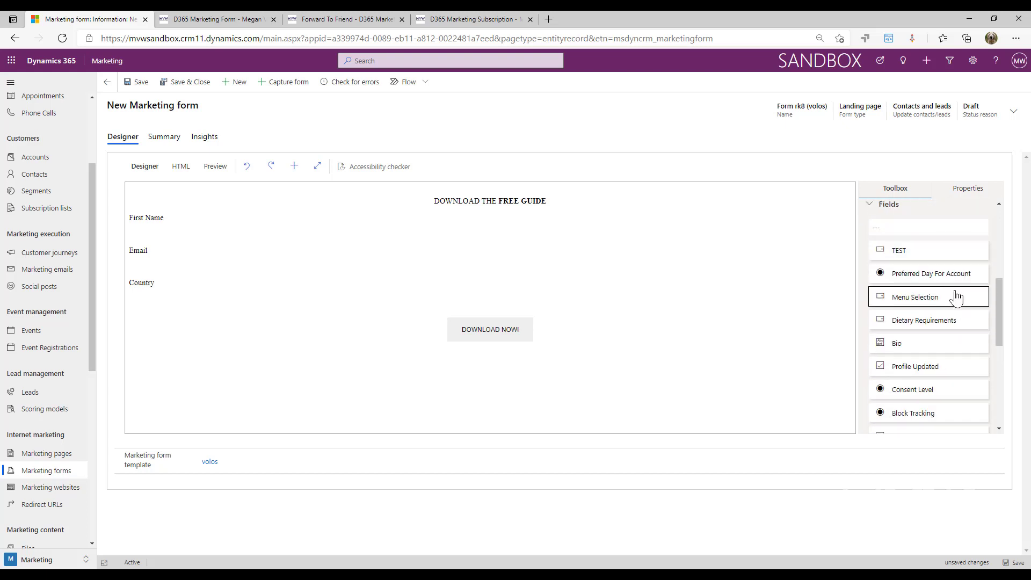
pyautogui.scroll(-1, 949, 262)
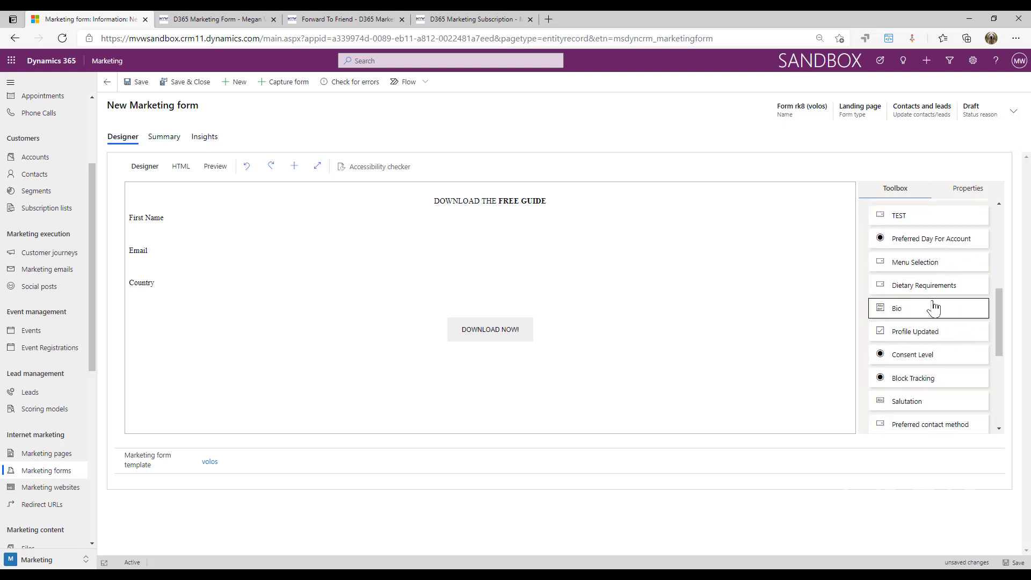
pyautogui.scroll(-1, 934, 306)
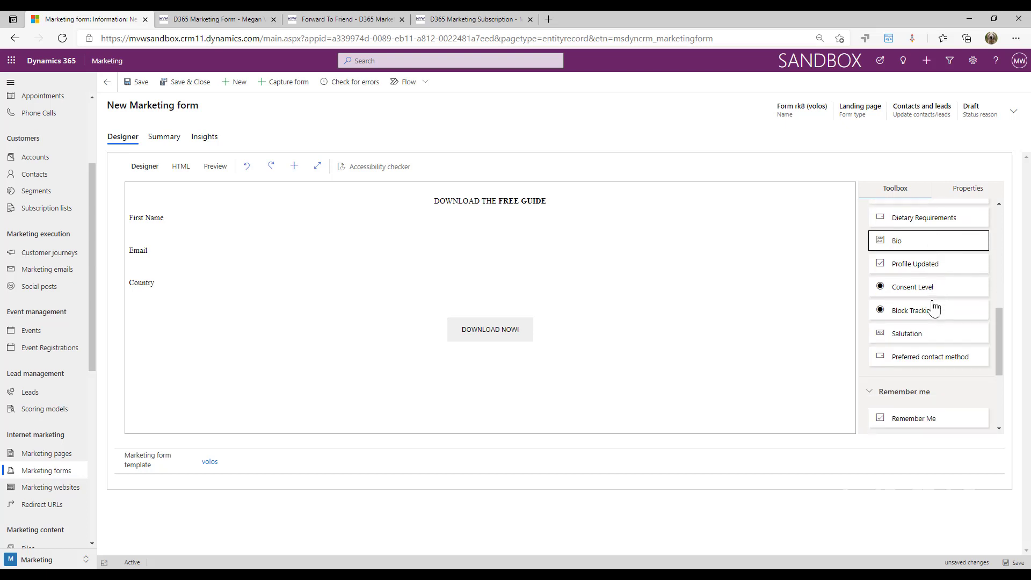
pyautogui.scroll(2, 932, 307)
pyautogui.click(929, 262)
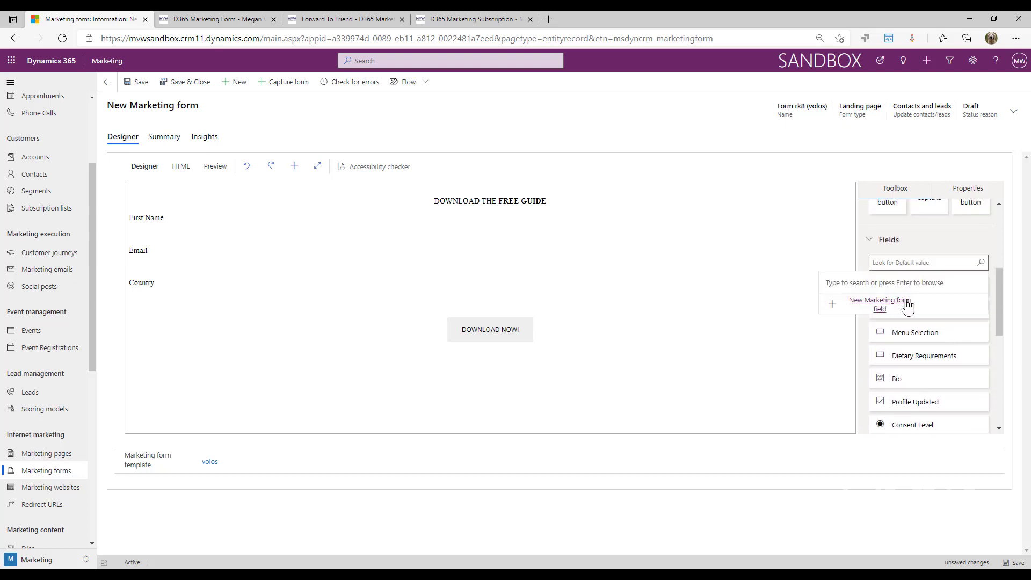
# Cancel the new-field panel and drag Salutation from Fields onto the form above First Name
pyautogui.click(889, 259)
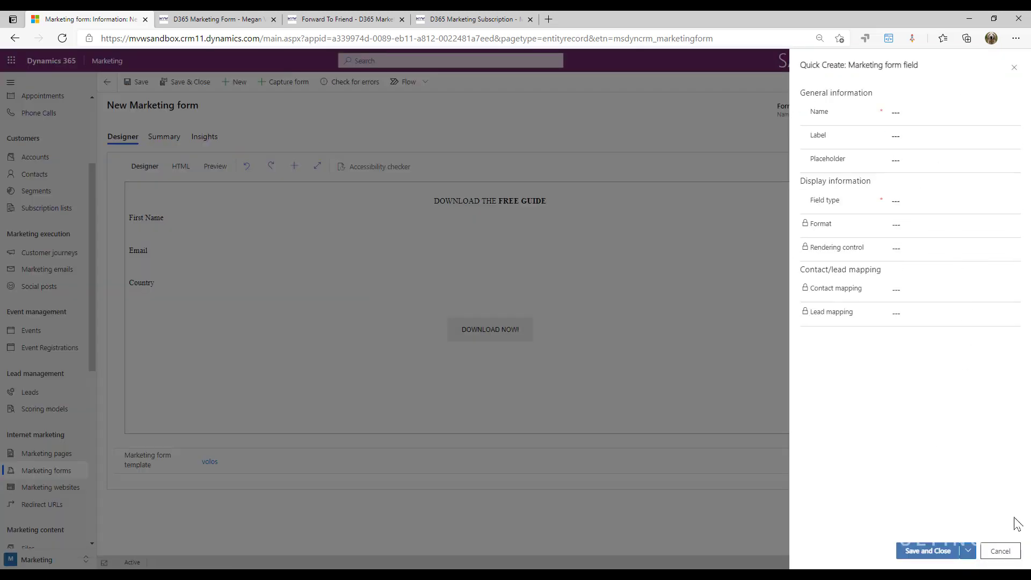
pyautogui.click(1002, 552)
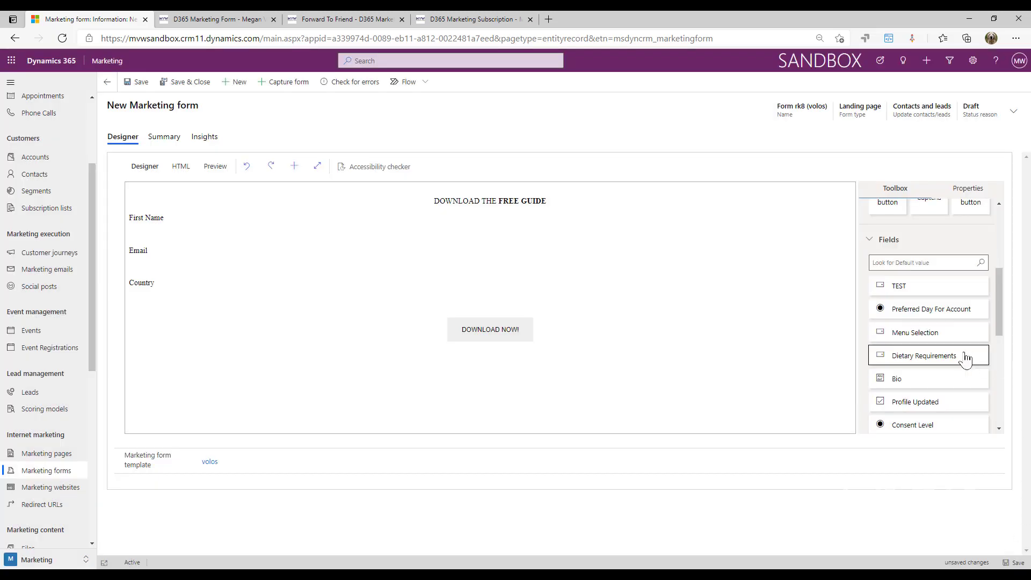
pyautogui.scroll(-3, 969, 356)
pyautogui.scroll(-1, 973, 350)
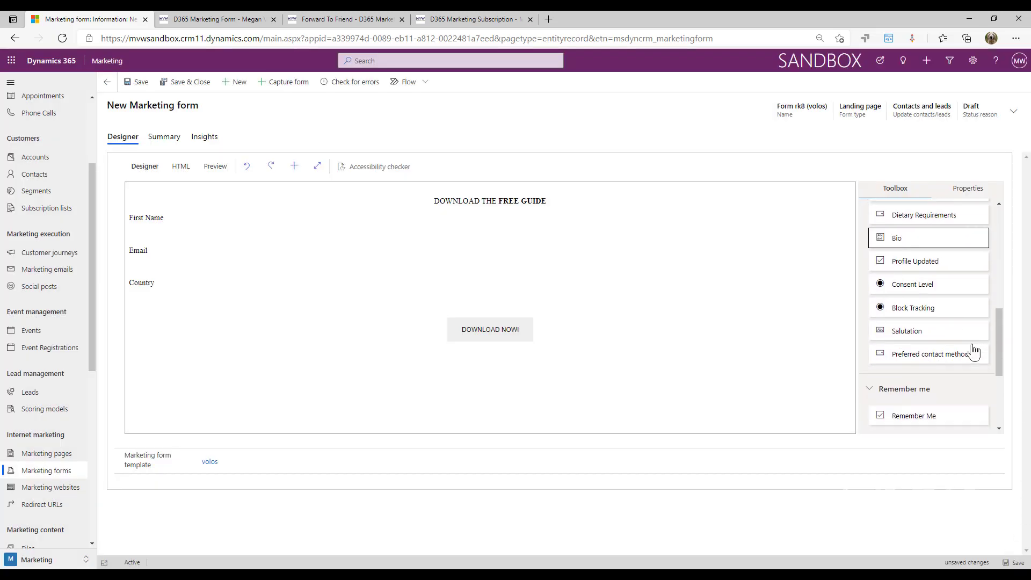
pyautogui.moveTo(923, 342); pyautogui.dragTo(376, 215)
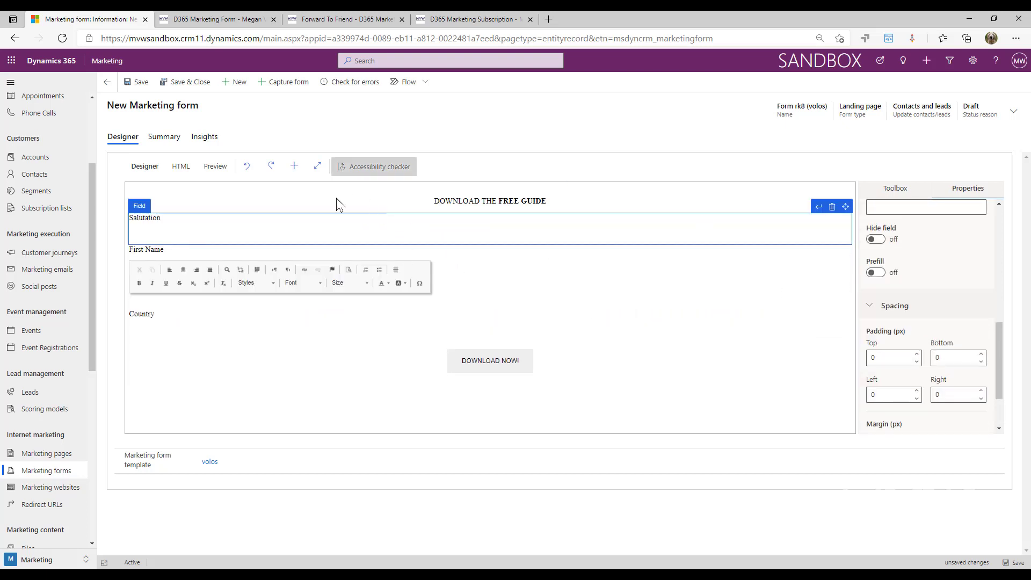
# Give Salutation the placeholder 'Please add your salutation' and switch Required on
pyautogui.scroll(3, 965, 327)
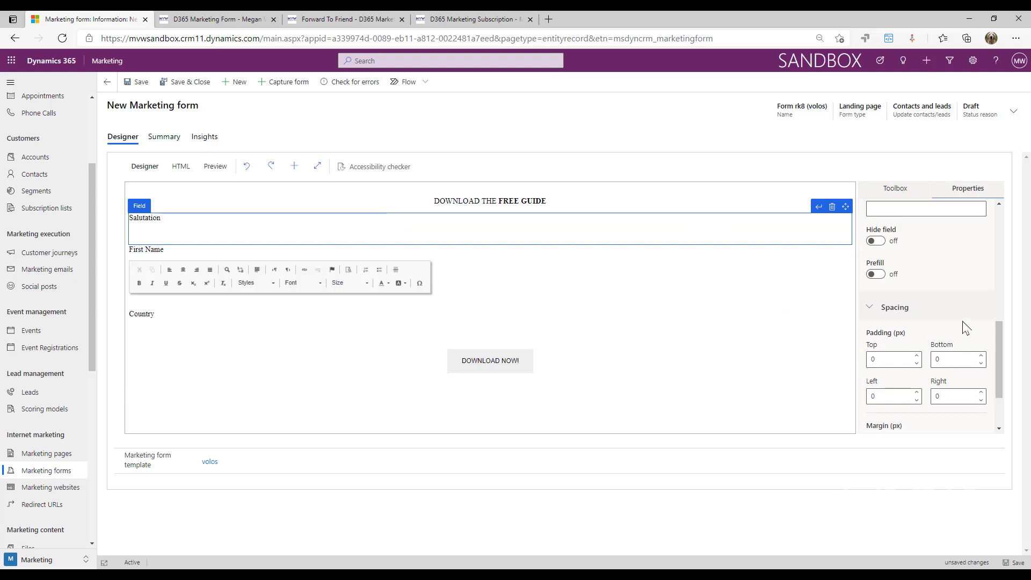
pyautogui.scroll(3, 964, 321)
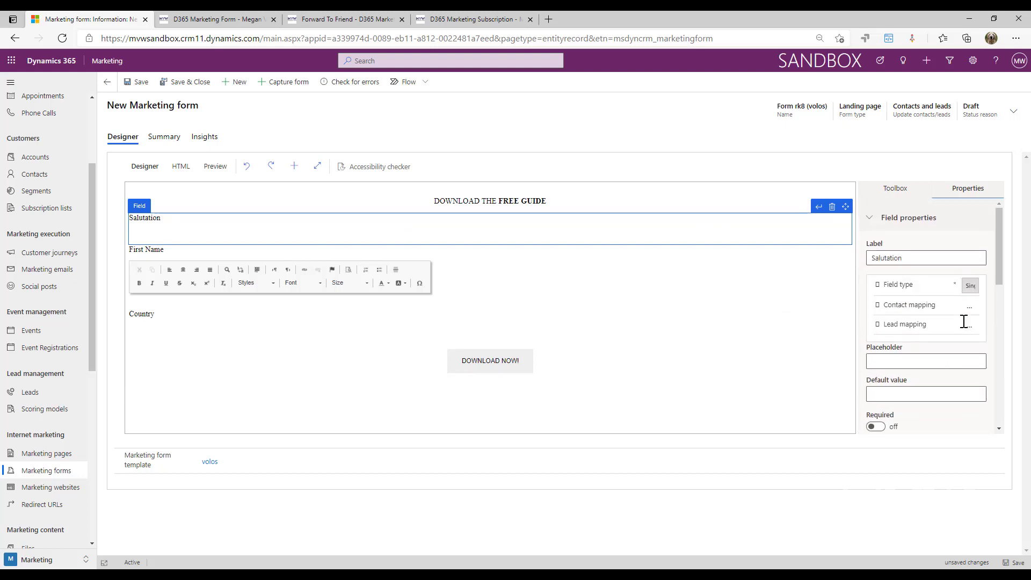
pyautogui.scroll(-3, 974, 354)
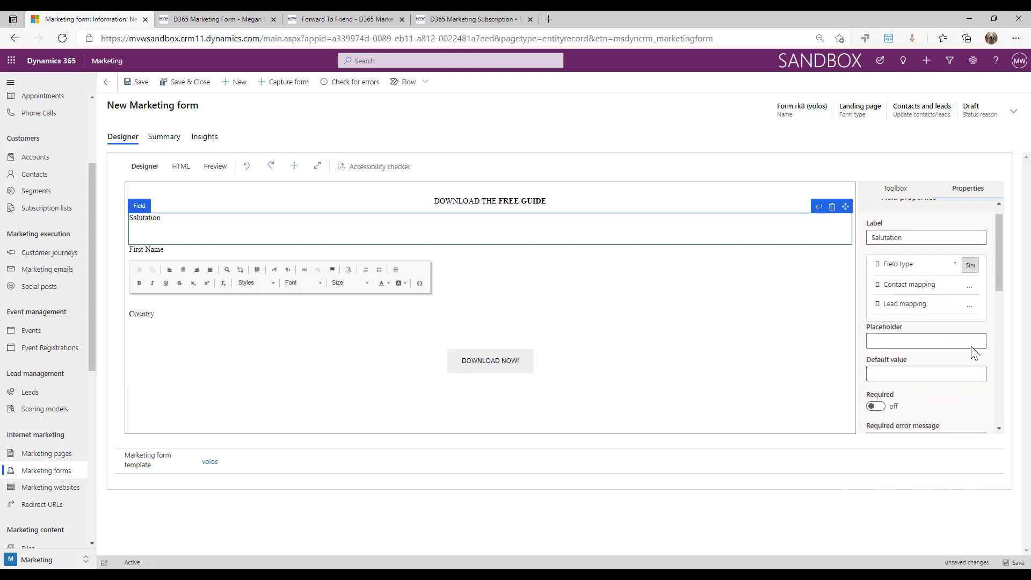
pyautogui.click(942, 293)
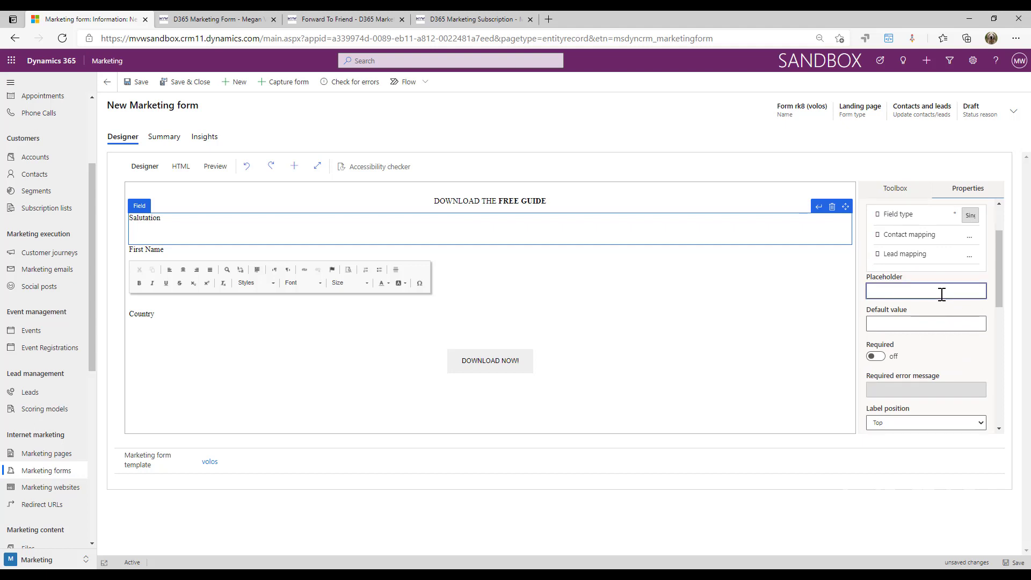
pyautogui.write('Please add your salutation')
pyautogui.click(962, 358)
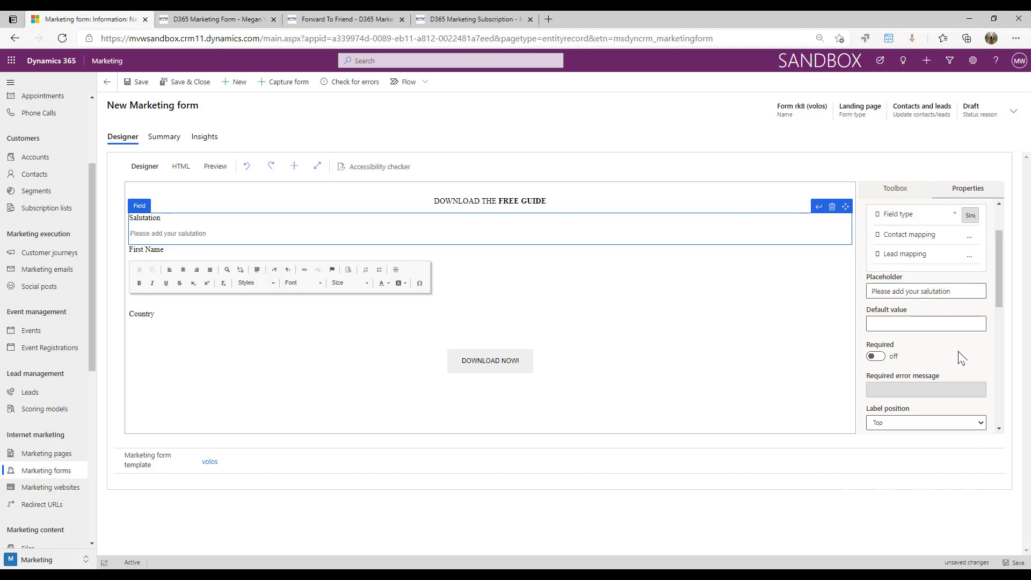
pyautogui.click(876, 356)
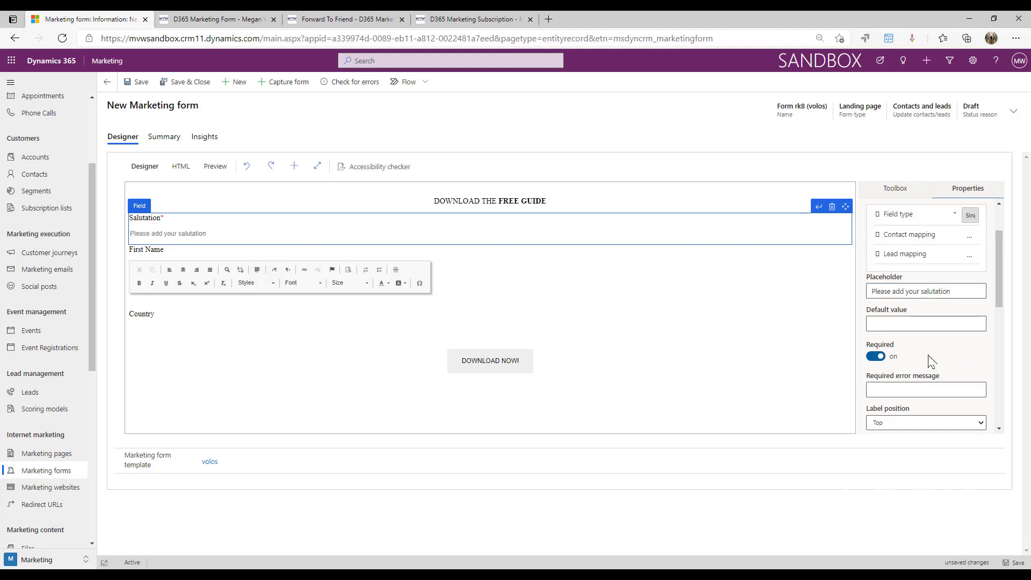
pyautogui.scroll(-2, 962, 309)
pyautogui.click(938, 285)
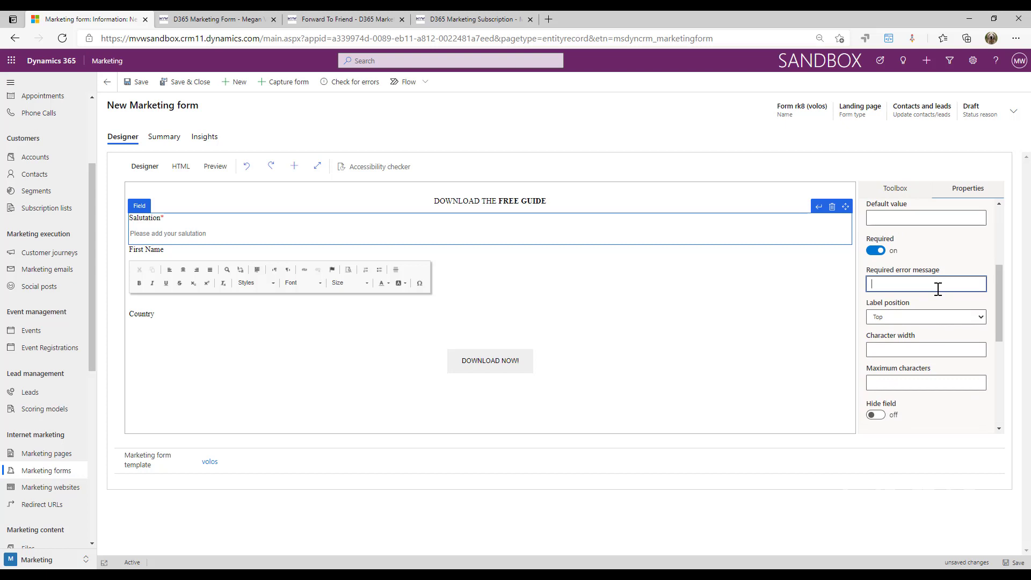
# Keep the Salutation label position at Top, then deselect the field
pyautogui.click(972, 318)
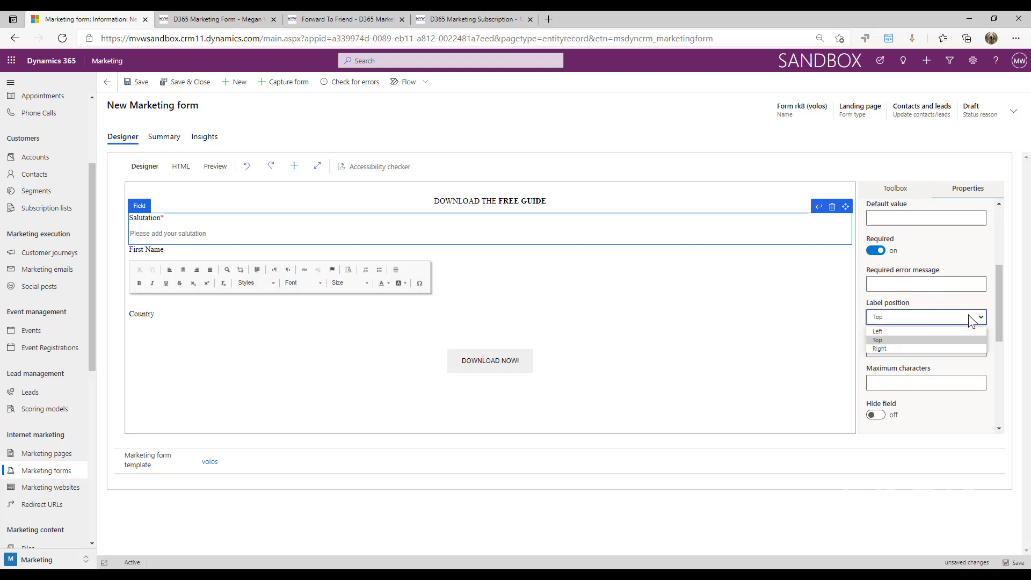
pyautogui.click(923, 332)
pyautogui.click(965, 321)
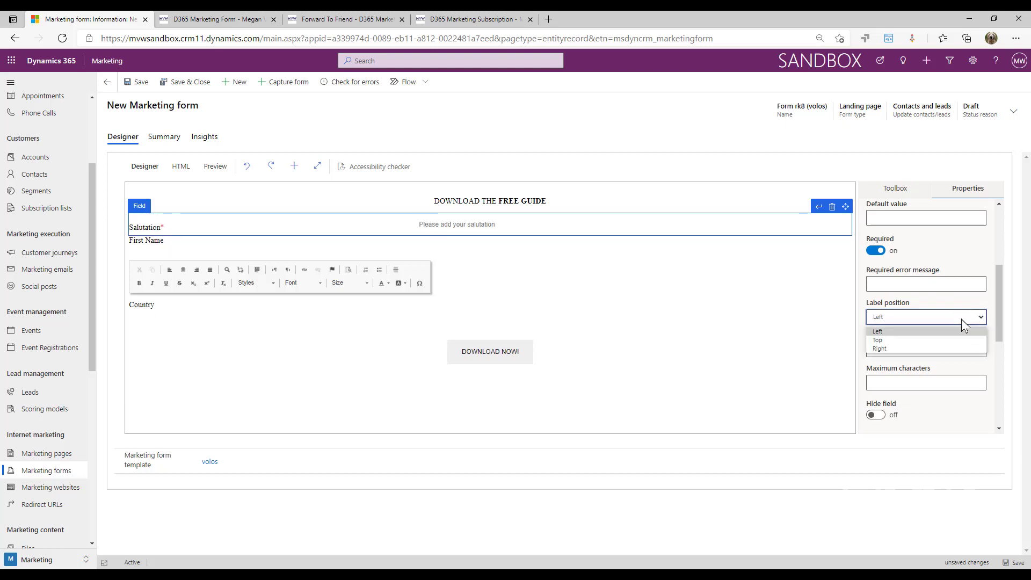
pyautogui.click(920, 338)
pyautogui.click(961, 347)
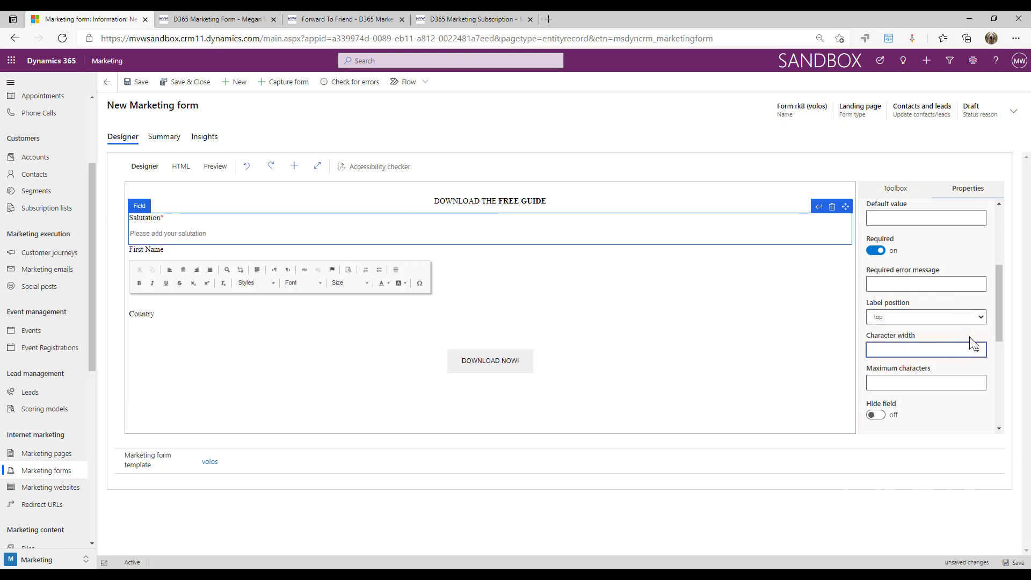
pyautogui.scroll(-1, 973, 342)
pyautogui.scroll(-2, 953, 311)
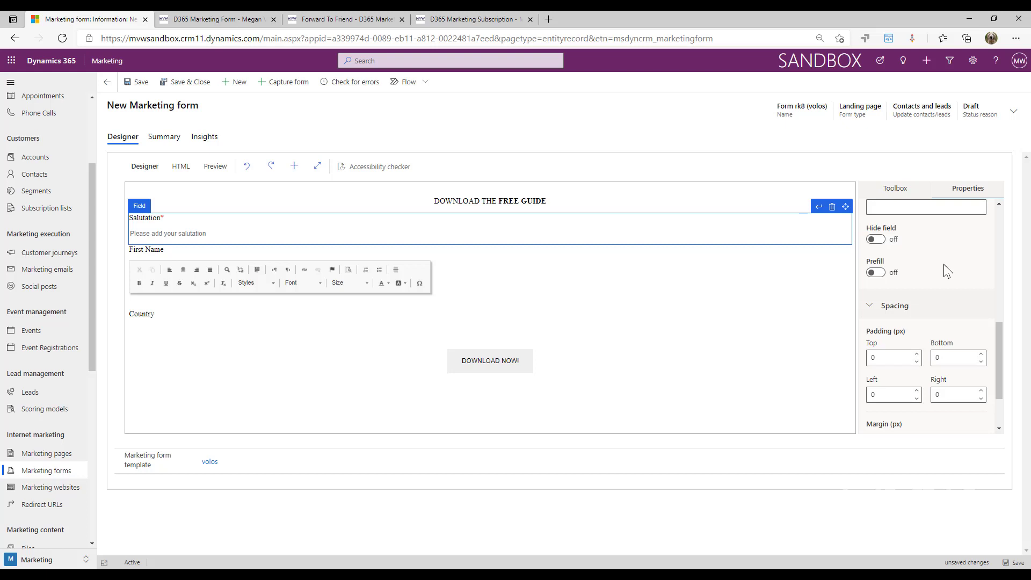
pyautogui.scroll(-2, 947, 271)
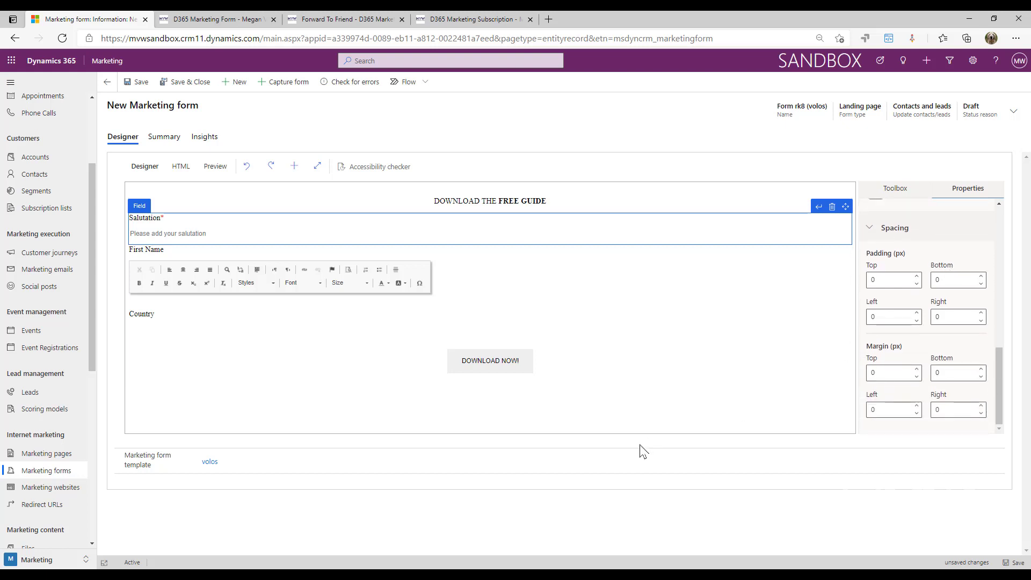
pyautogui.click(653, 427)
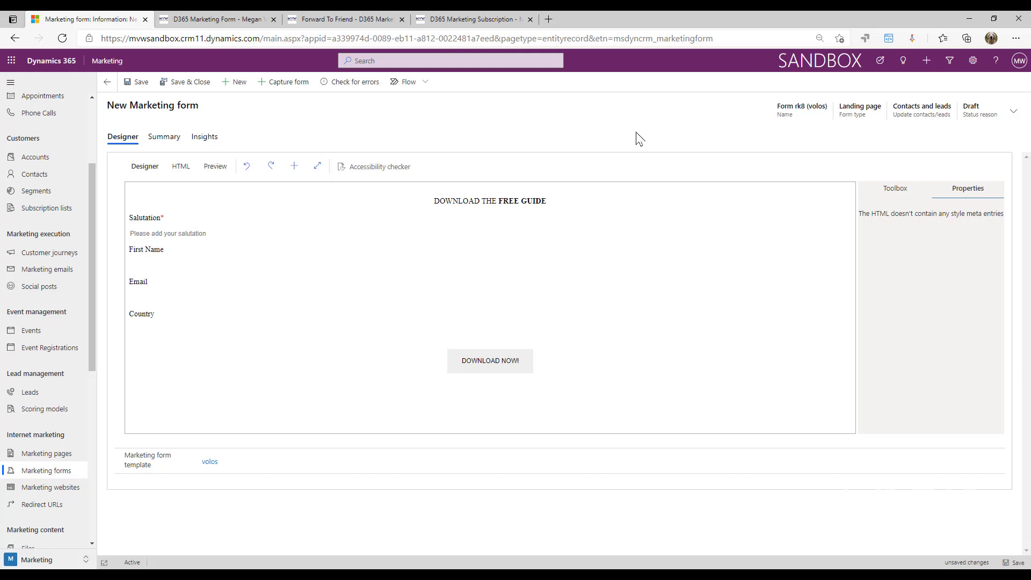
# Check the Update contacts/leads choices in the header, leave them unchanged, and show the Summary tab
pyautogui.click(1014, 112)
pyautogui.click(1007, 186)
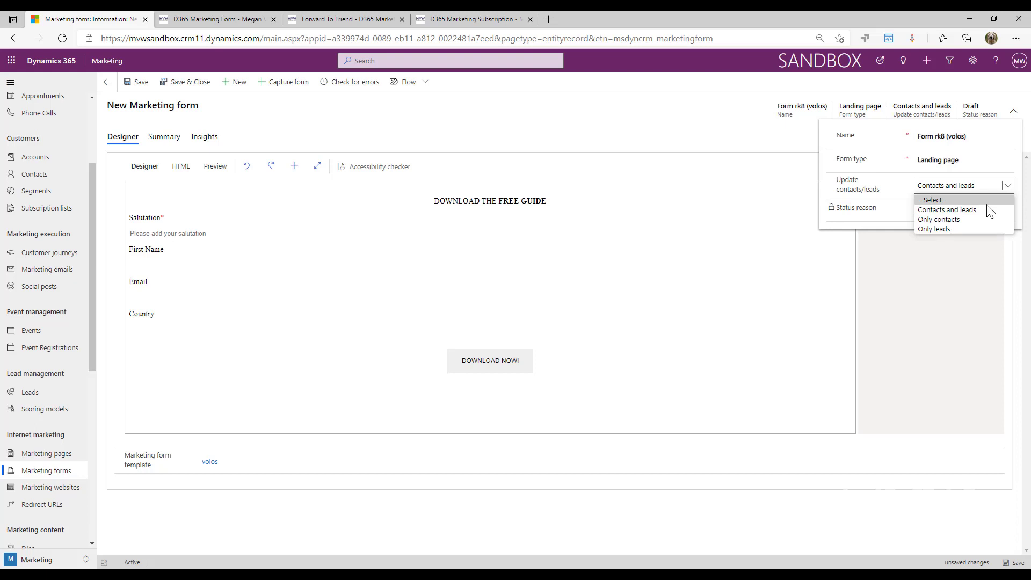
pyautogui.click(985, 324)
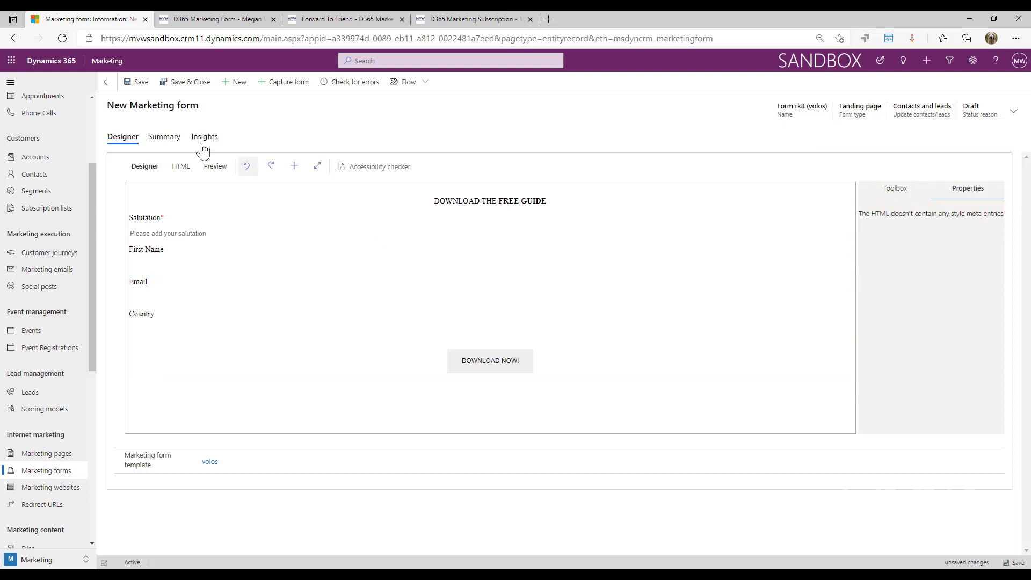
pyautogui.click(164, 138)
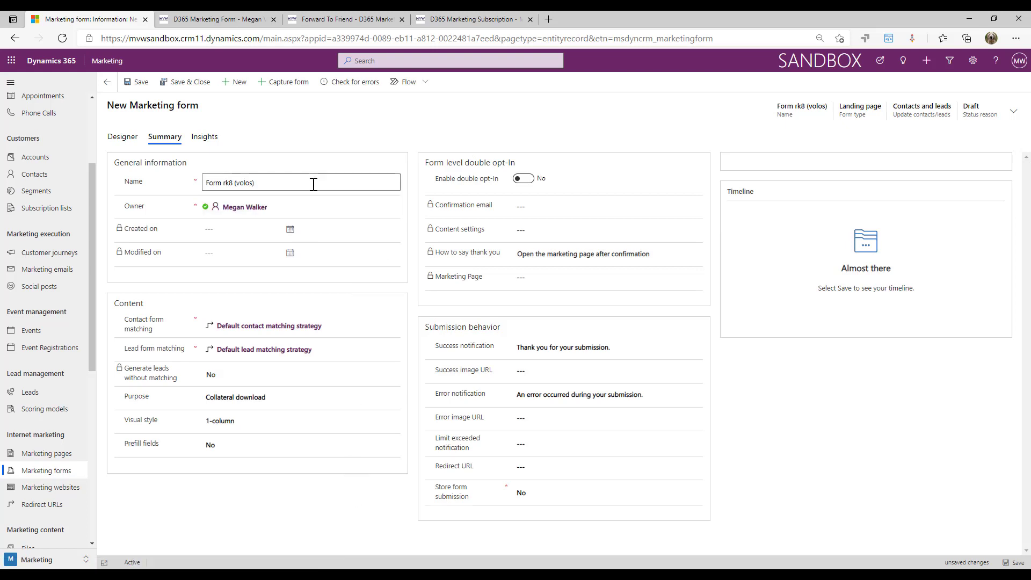
# Replace the Summary tab's Name value with 'Basic Contact Form'
pyautogui.moveTo(313, 183); pyautogui.dragTo(179, 188)
pyautogui.write('Basic Contact Form')
pyautogui.click(272, 491)
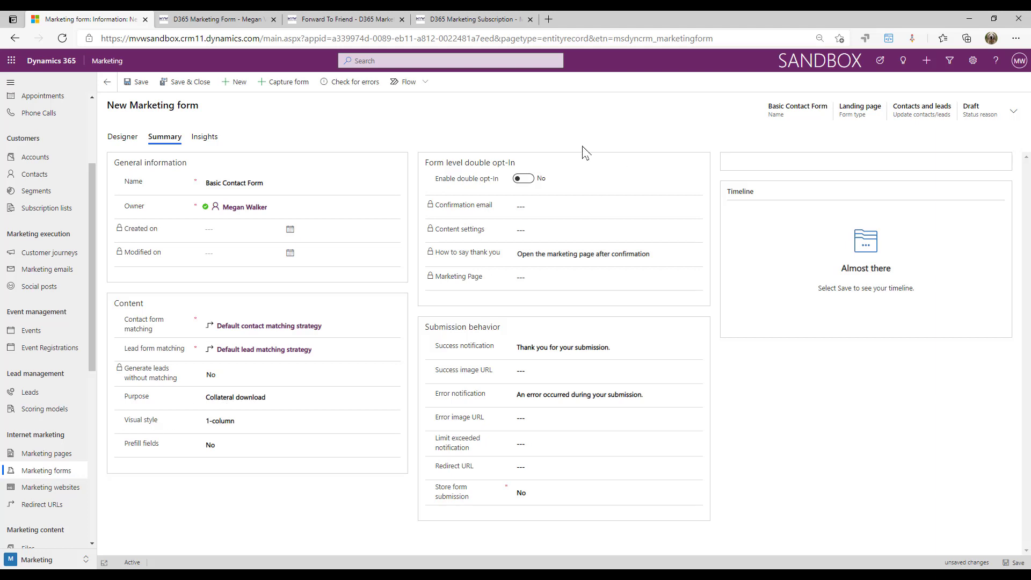
pyautogui.click(531, 185)
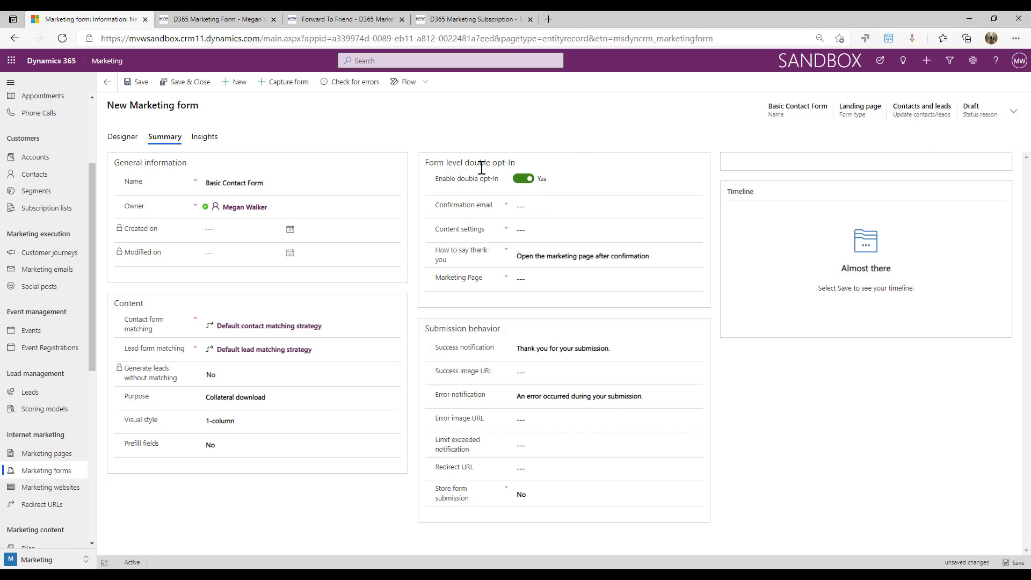
pyautogui.click(554, 204)
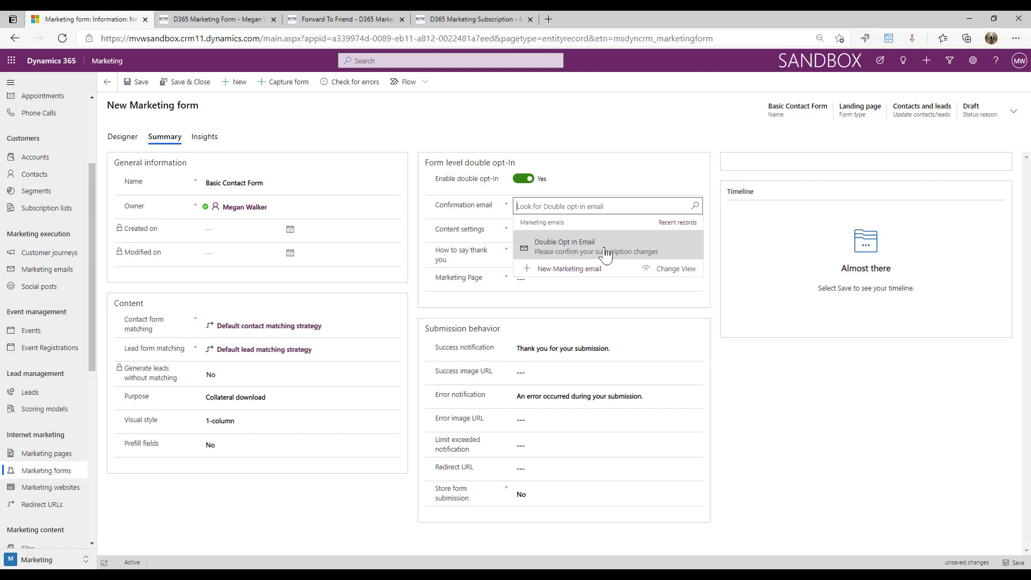
pyautogui.click(739, 261)
pyautogui.click(584, 229)
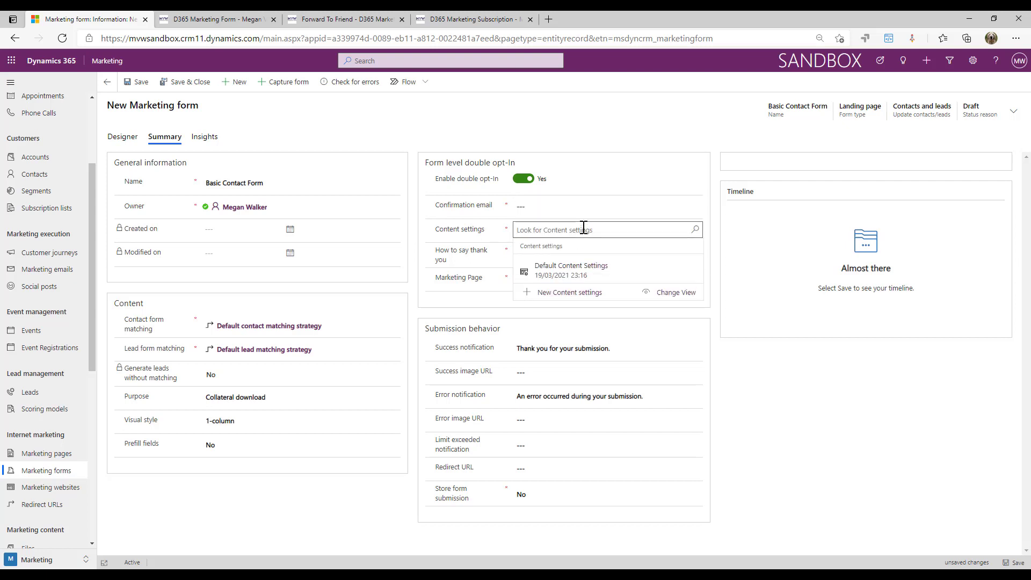
pyautogui.click(739, 273)
pyautogui.click(685, 257)
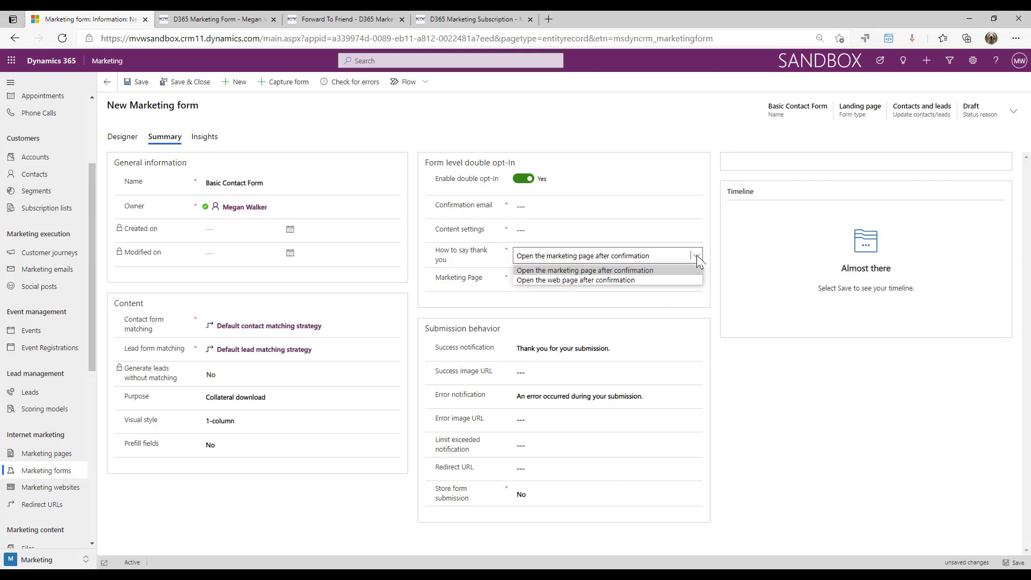
pyautogui.click(739, 273)
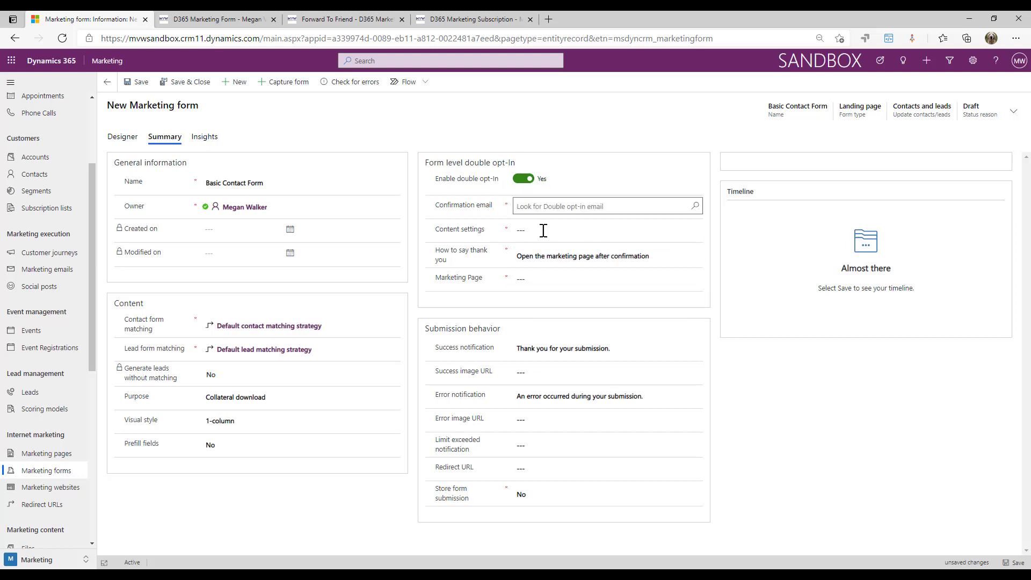
pyautogui.click(524, 179)
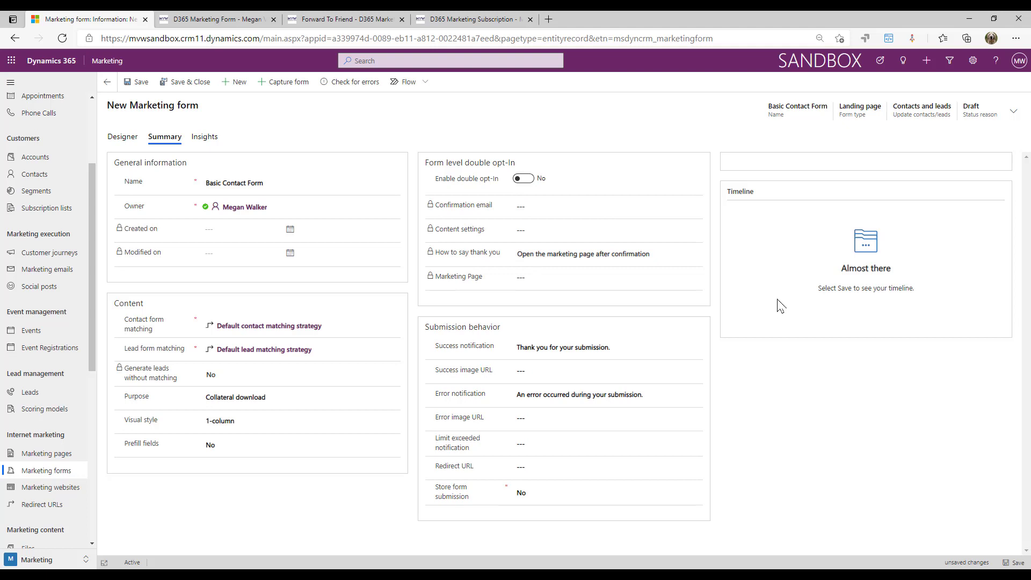
# Leave the success notification and redirect URL unchanged, return to Designer and save the form
pyautogui.moveTo(611, 347); pyautogui.dragTo(486, 338)
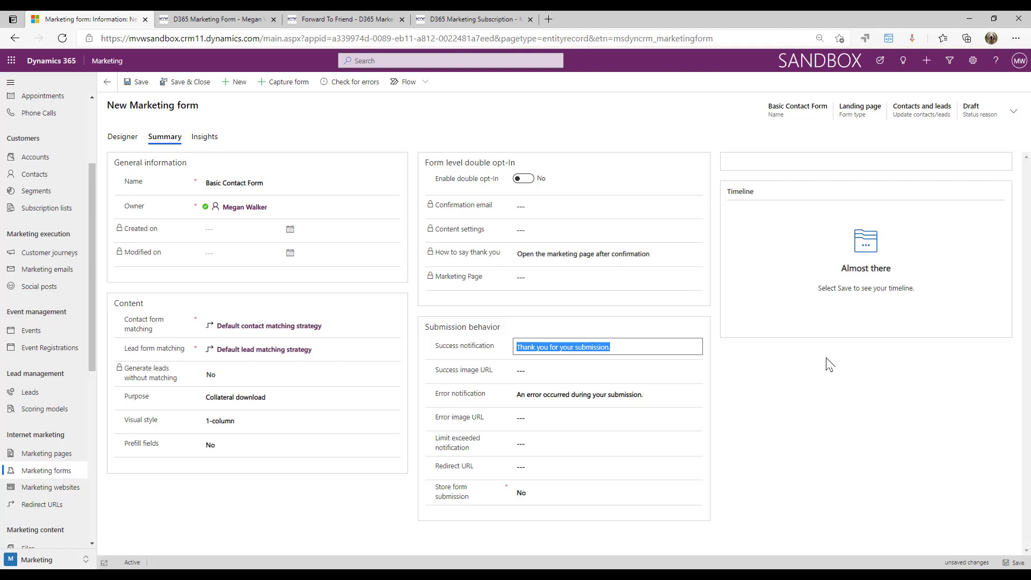
pyautogui.click(600, 464)
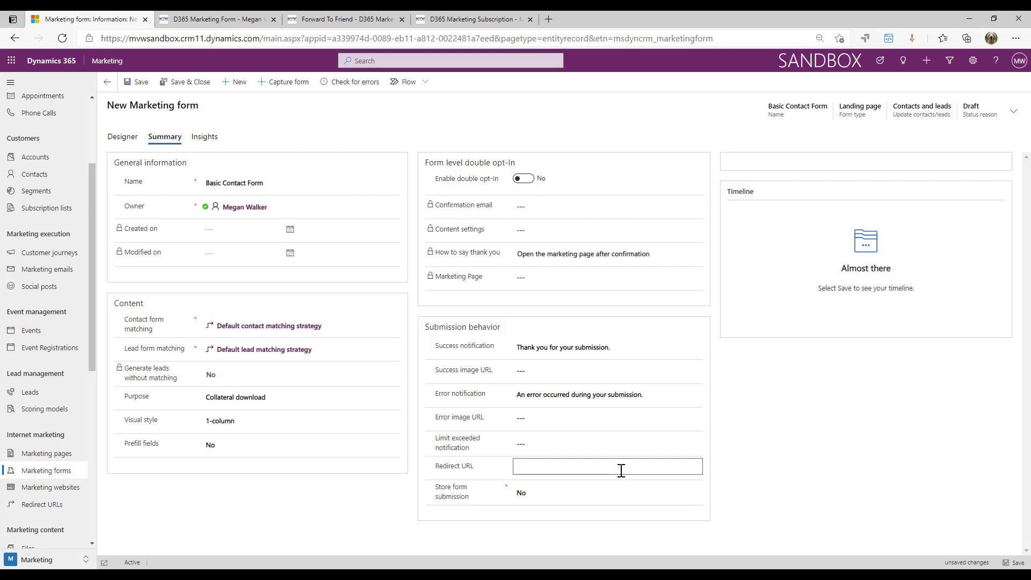
pyautogui.click(772, 454)
pyautogui.click(129, 141)
pyautogui.click(133, 84)
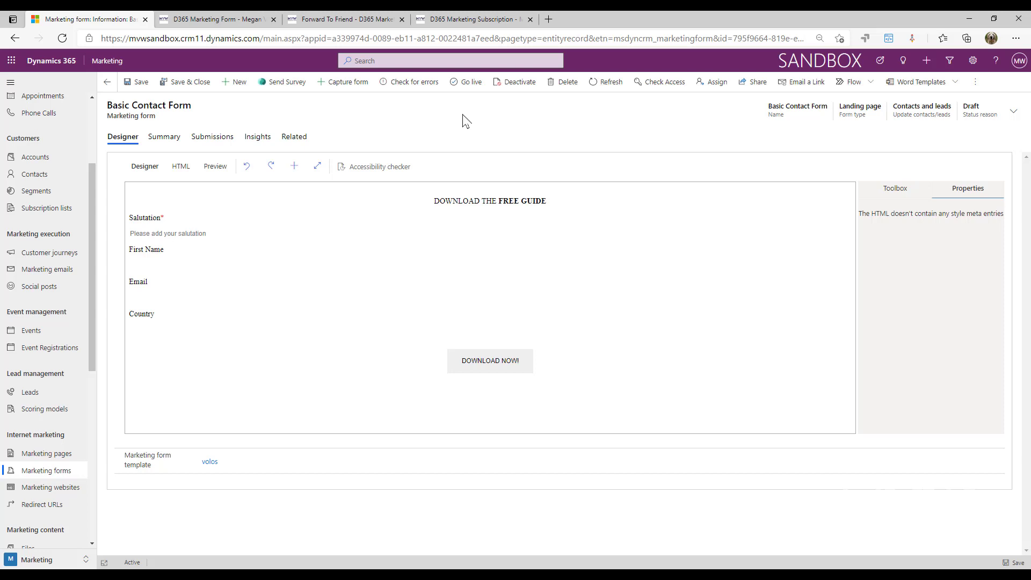
# Run Check for errors and expand the two warnings about the missing required Last Name field
pyautogui.click(411, 86)
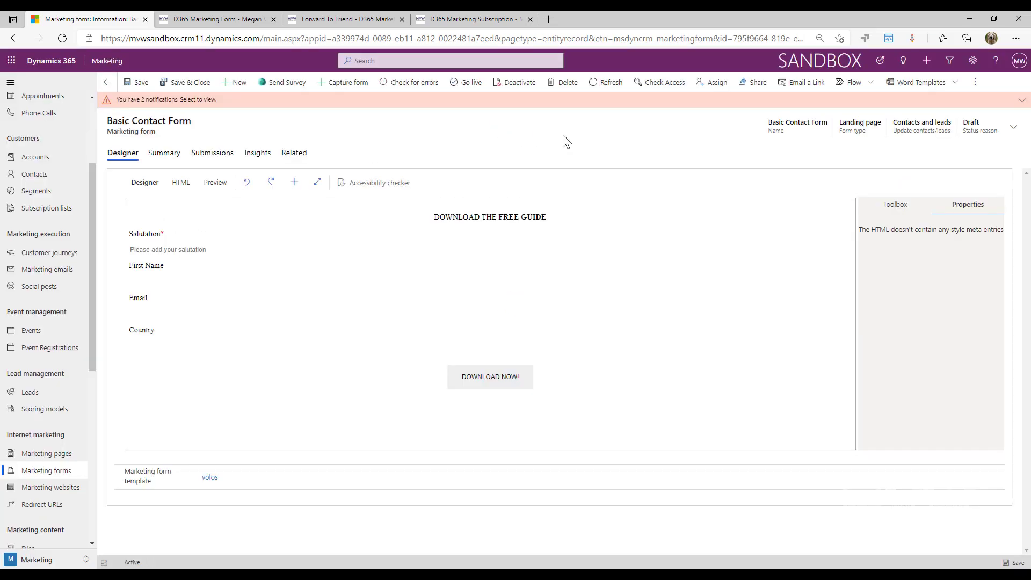
pyautogui.click(571, 102)
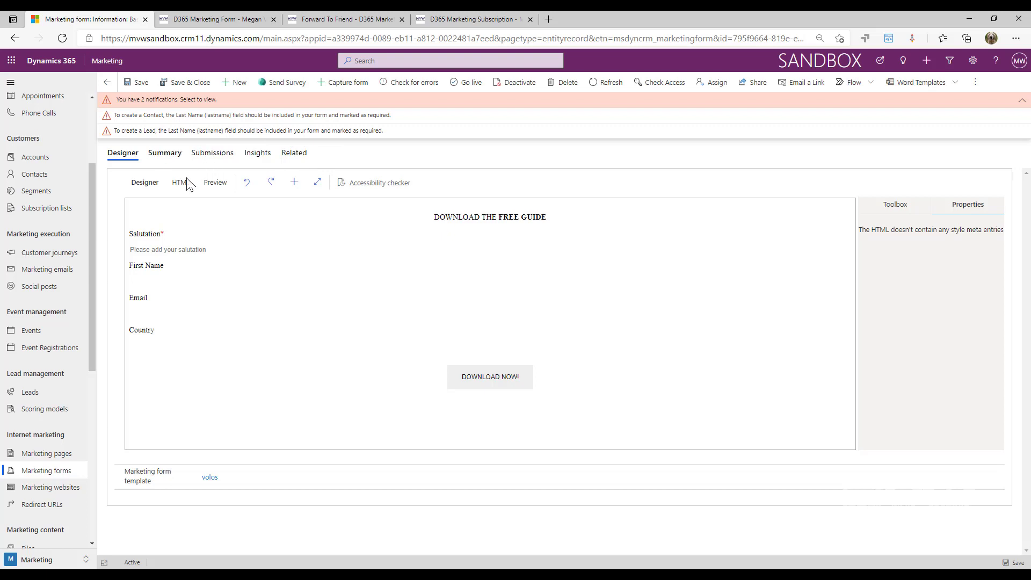
# Search the Toolbox fields for 'Last' and drag Last Name below First Name
pyautogui.click(900, 207)
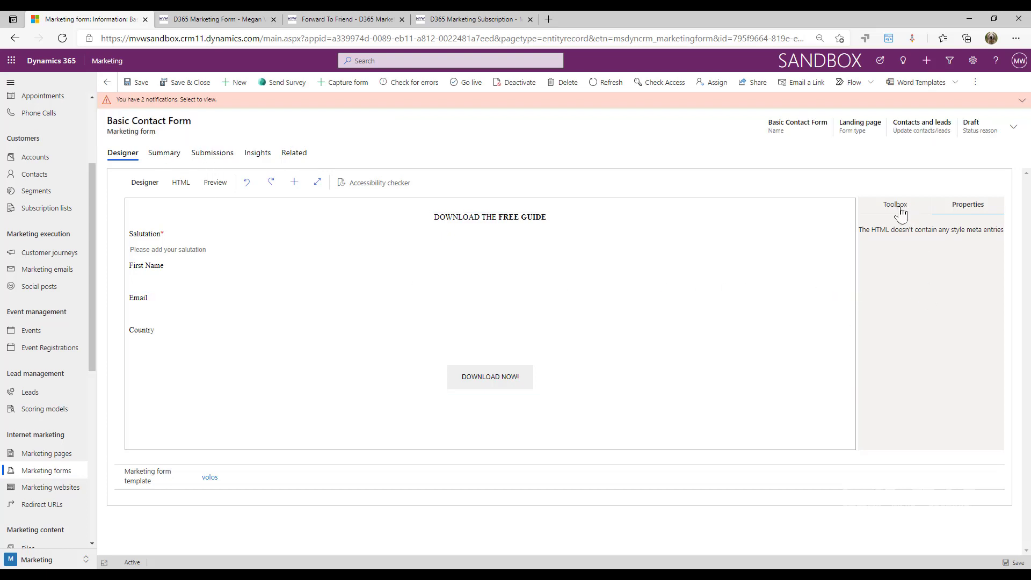
pyautogui.click(901, 210)
pyautogui.scroll(-5, 976, 279)
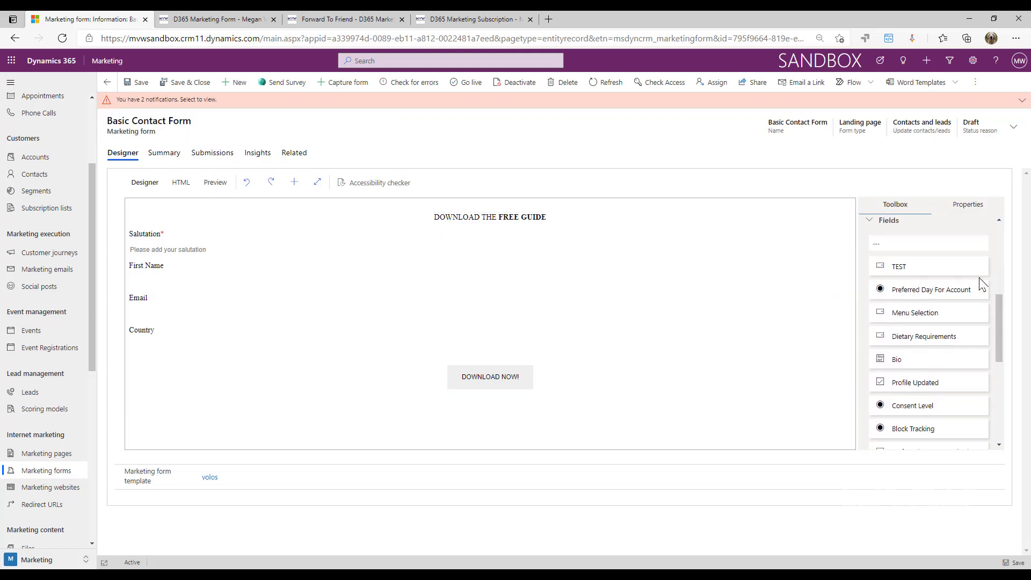
pyautogui.click(950, 243)
pyautogui.write('Las')
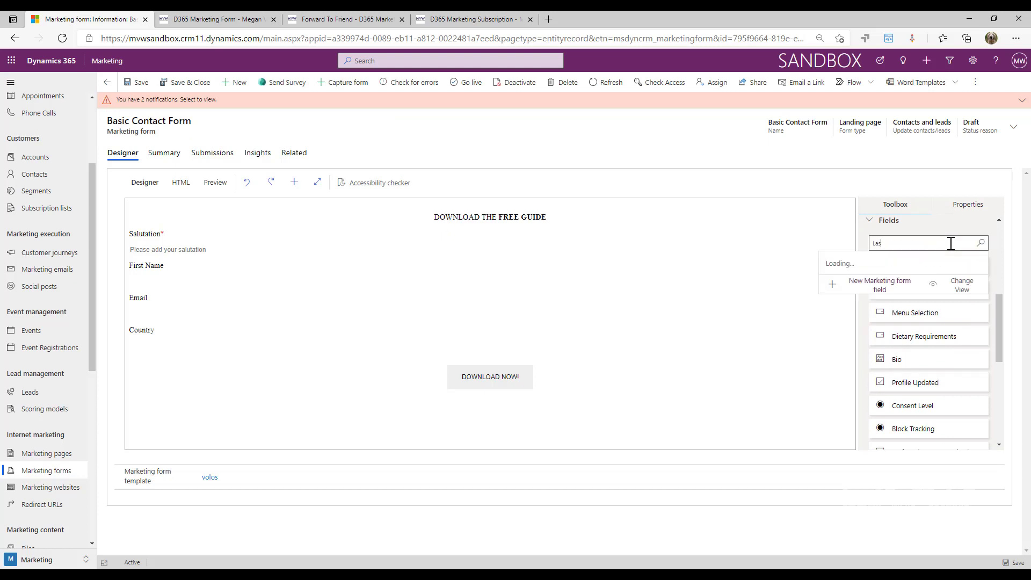
pyautogui.write('t#')
pyautogui.press('BackSpace')
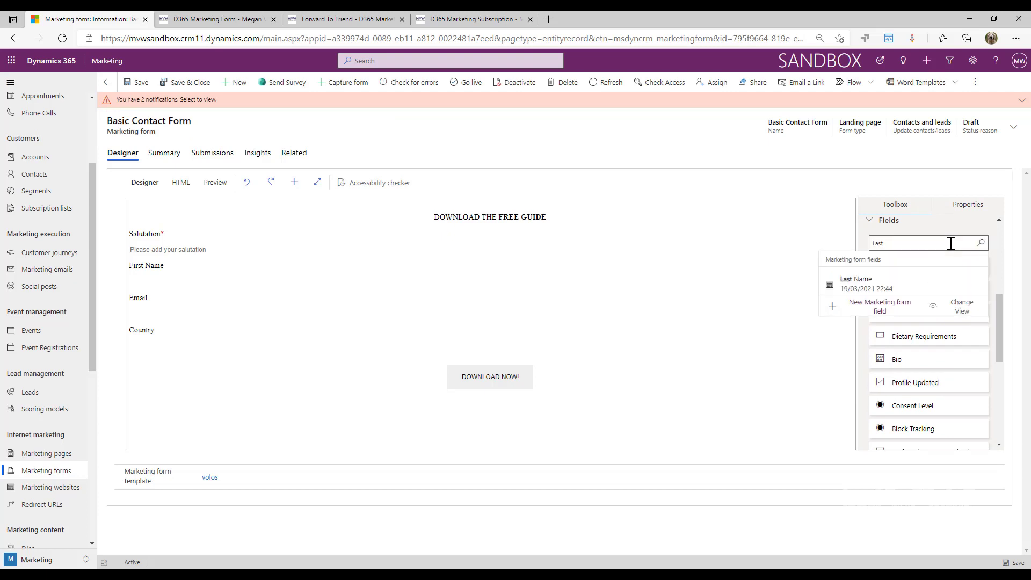
pyautogui.click(934, 295)
pyautogui.moveTo(892, 266); pyautogui.dragTo(251, 311)
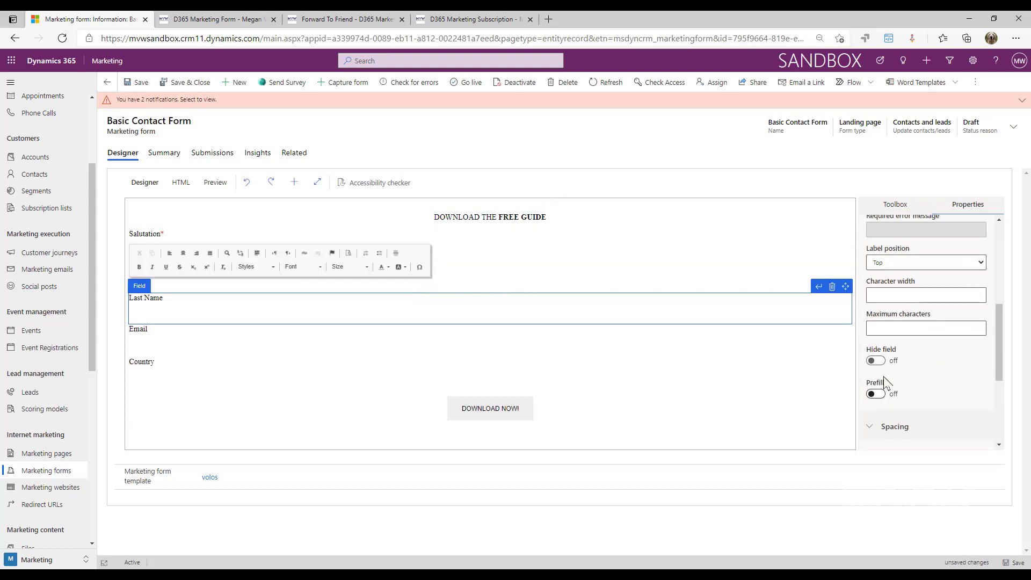
# Make Last Name and First Name required, then take the form live
pyautogui.scroll(-2, 895, 325)
pyautogui.scroll(3, 912, 329)
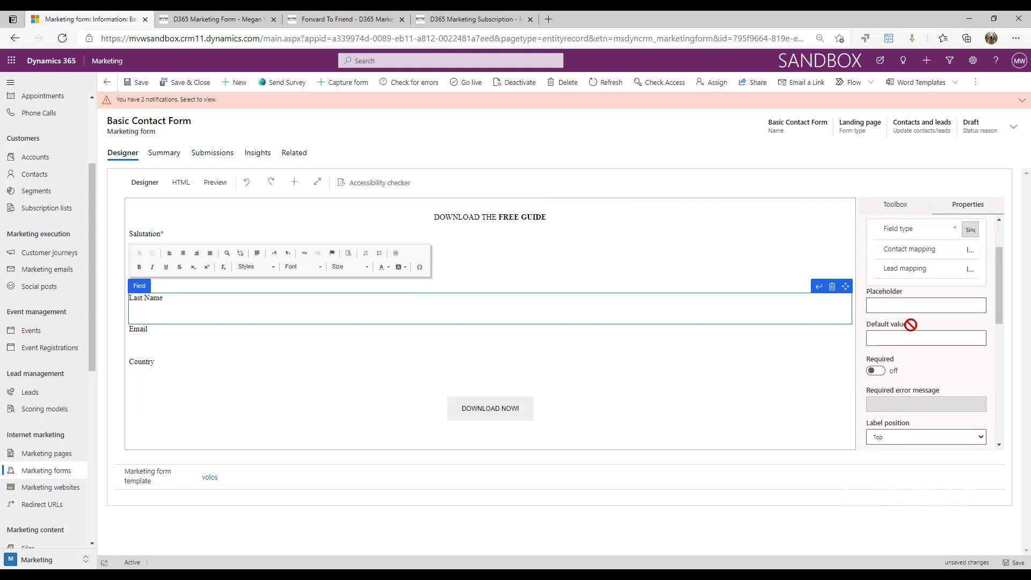
pyautogui.click(875, 375)
pyautogui.click(498, 281)
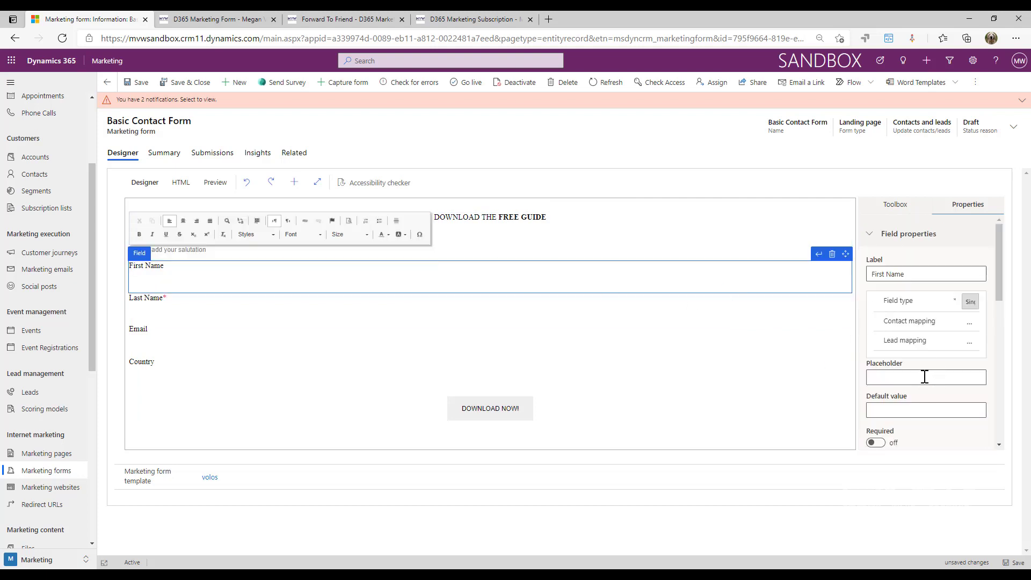
pyautogui.click(877, 443)
pyautogui.click(469, 82)
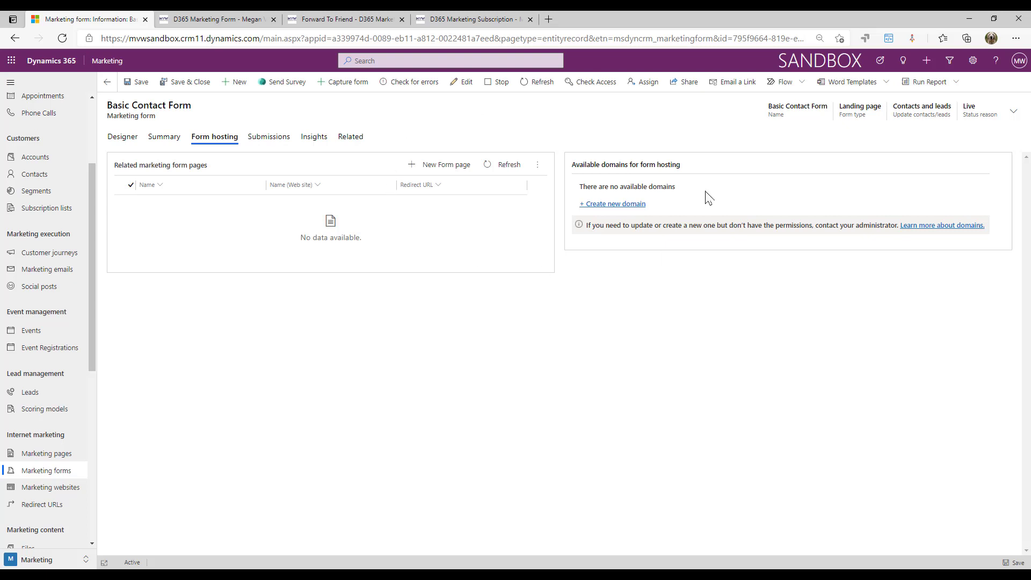
# Show the Basic Contact Form's Summary, listing related fields Country, E-mail, First Name and Last Name
pyautogui.click(164, 141)
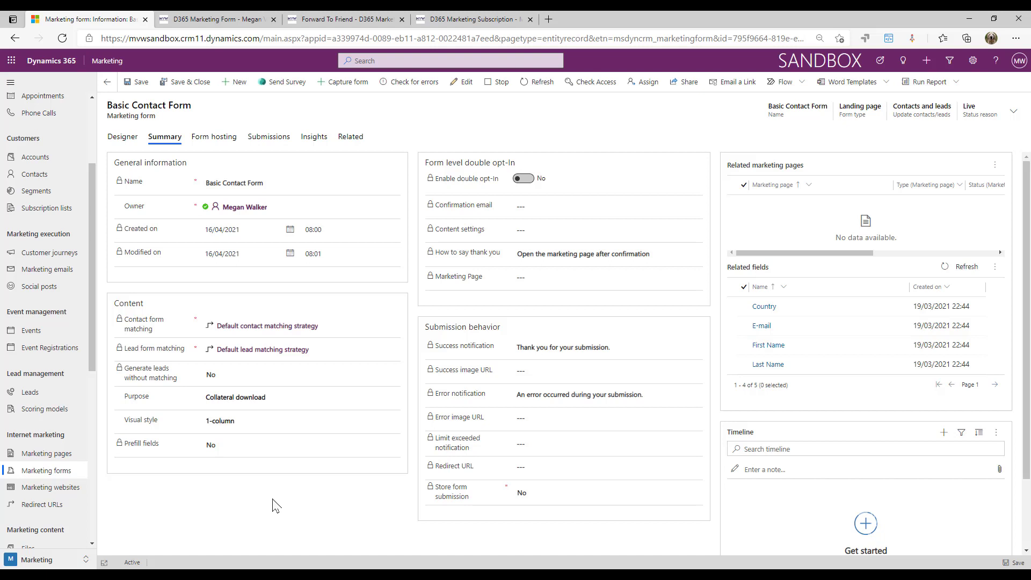
# Add a new form page on Form hosting, name it 'Basic Form Script' and save it
pyautogui.click(211, 140)
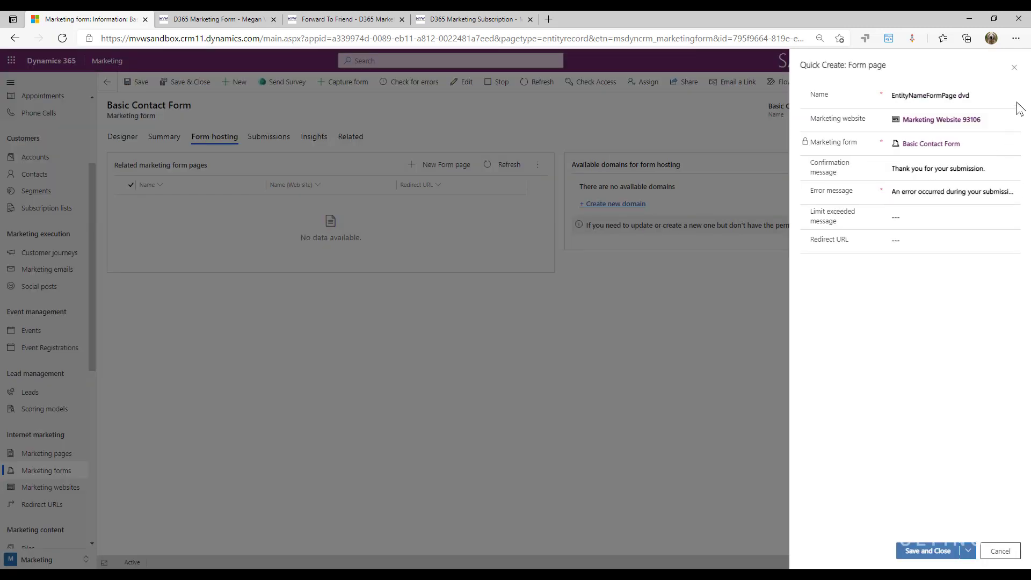
pyautogui.click(1006, 95)
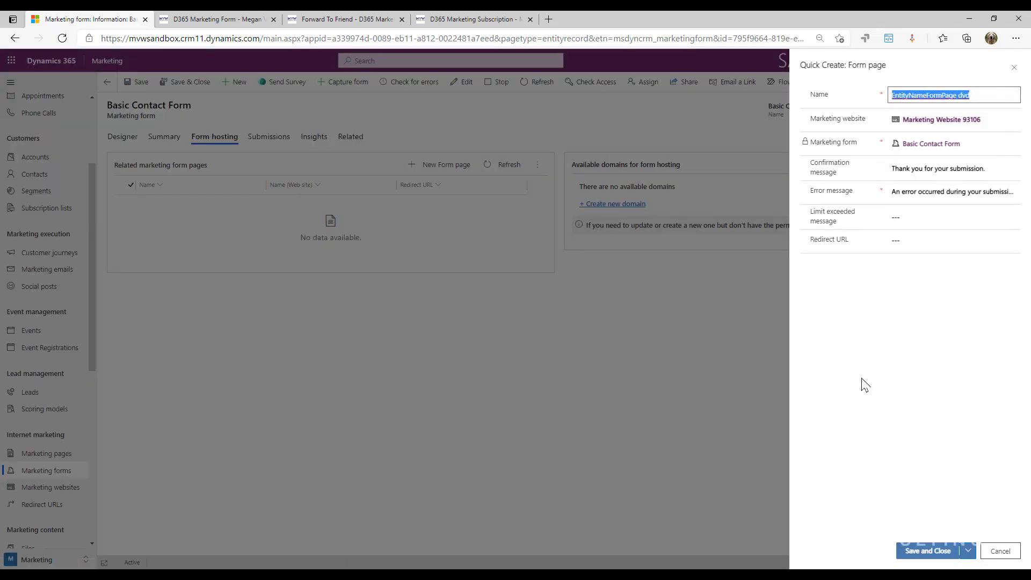
pyautogui.write('Basic Fortm Sc')
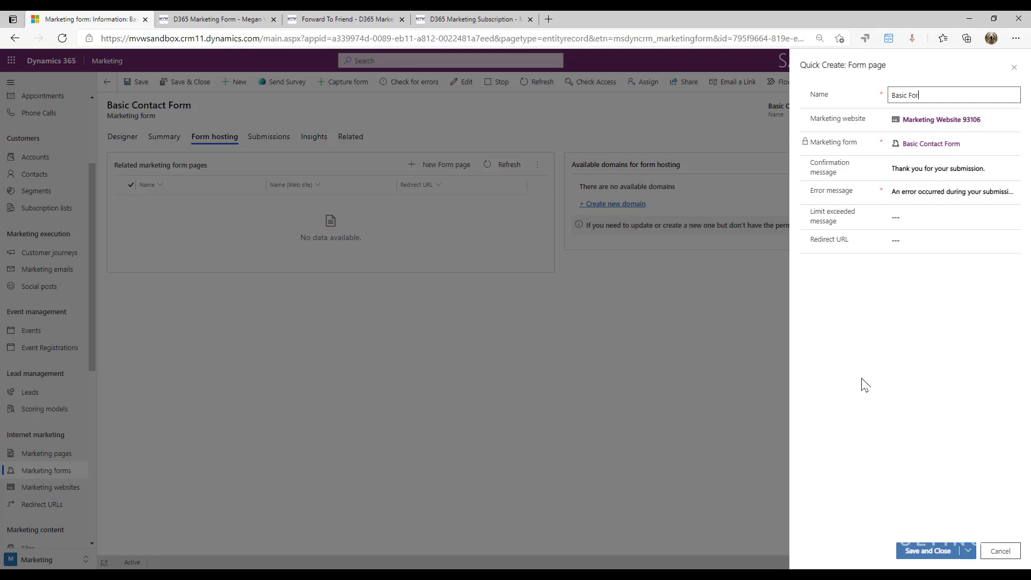
pyautogui.press('BackSpace')
pyautogui.press('BackSpace')
pyautogui.press('BackSpace')
pyautogui.press('BackSpace')
pyautogui.press('BackSpace')
pyautogui.write('m Scrip[tt')
pyautogui.click(928, 551)
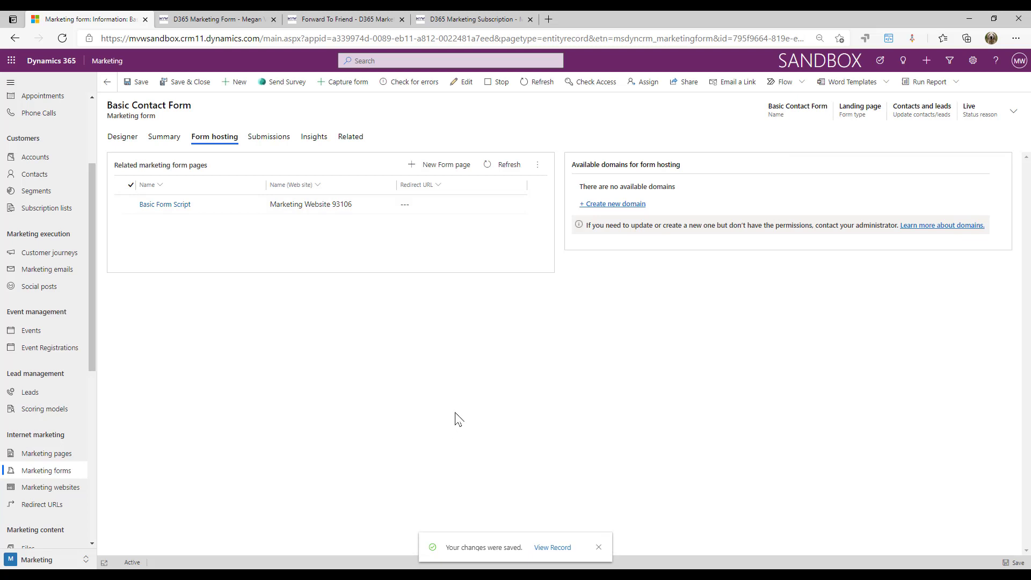
# Refresh the form and open the Basic Form Script page from Related marketing form pages
pyautogui.click(542, 81)
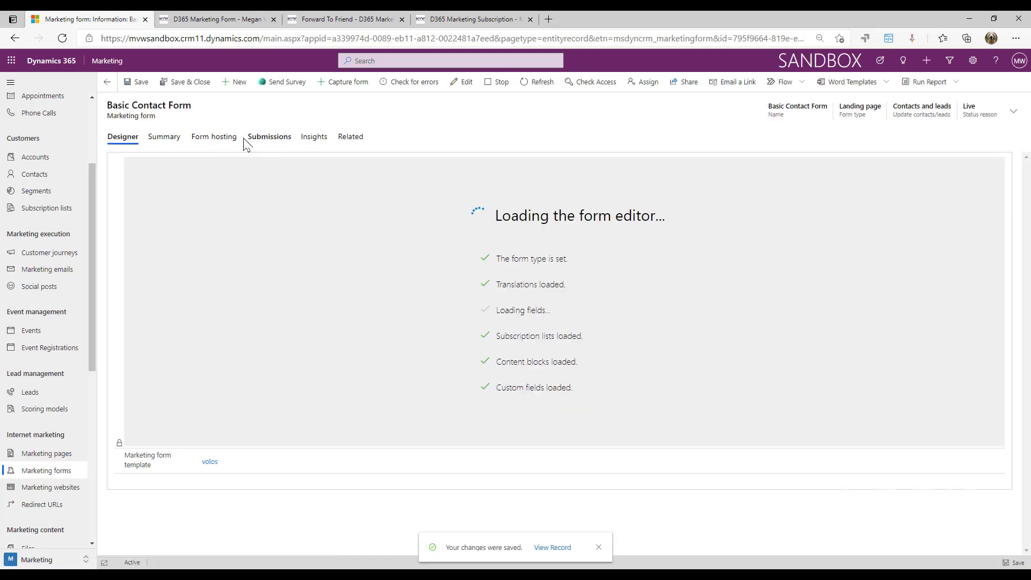
pyautogui.click(231, 138)
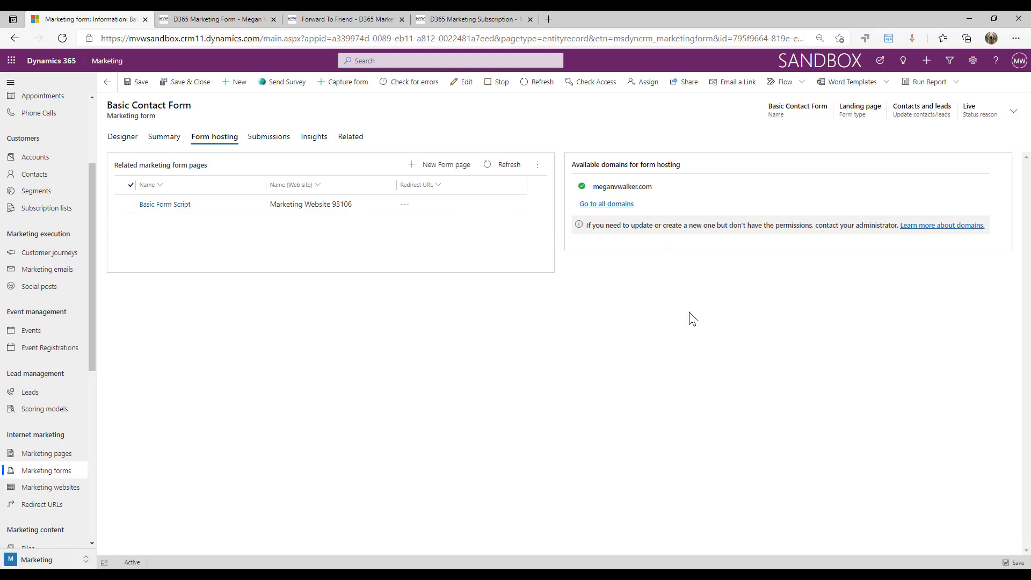
pyautogui.click(152, 207)
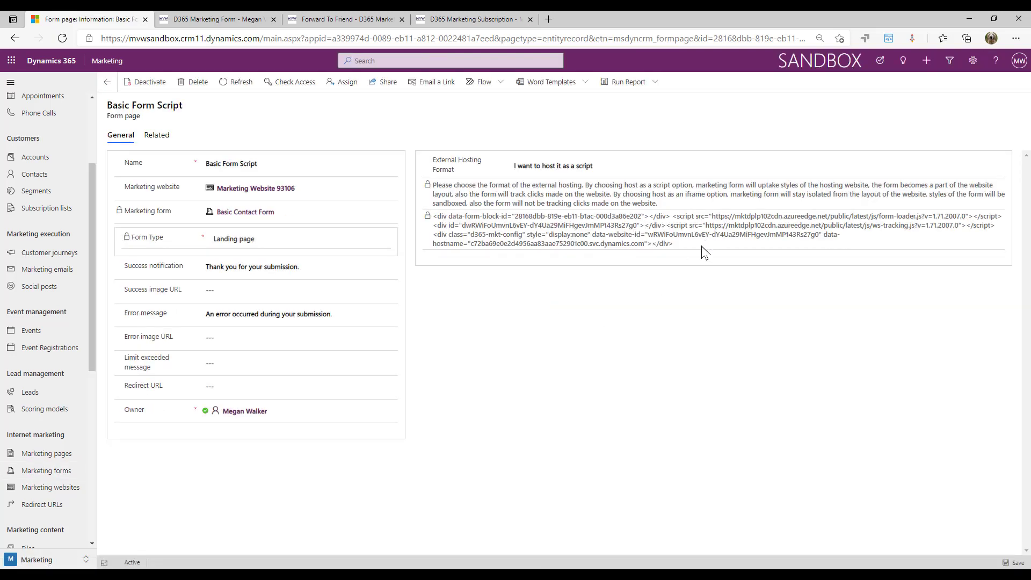
# Select the full hosting script, then view the D365 Marketing Form page on meganvwalker.com
pyautogui.moveTo(675, 245); pyautogui.dragTo(433, 222)
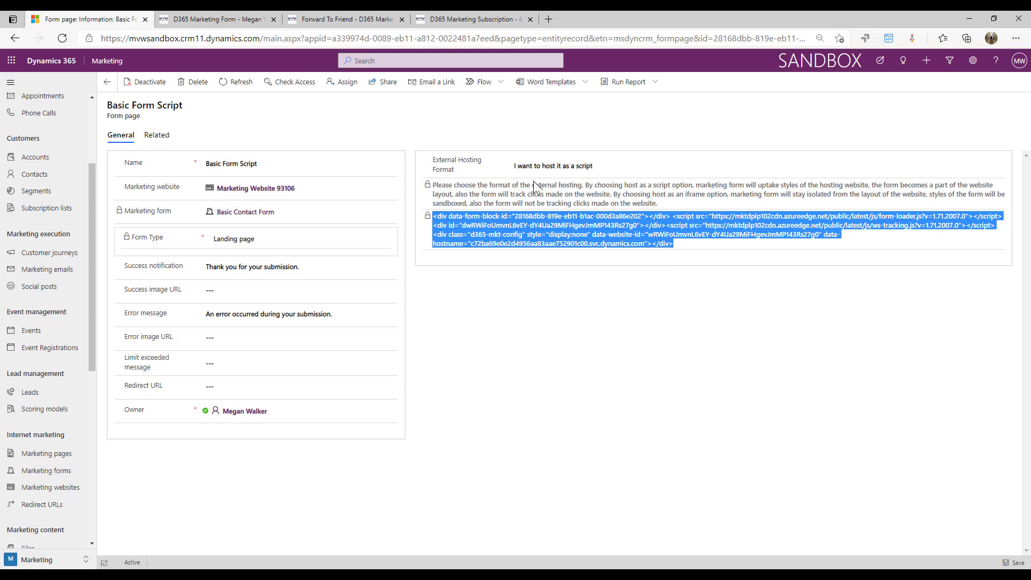
pyautogui.click(207, 21)
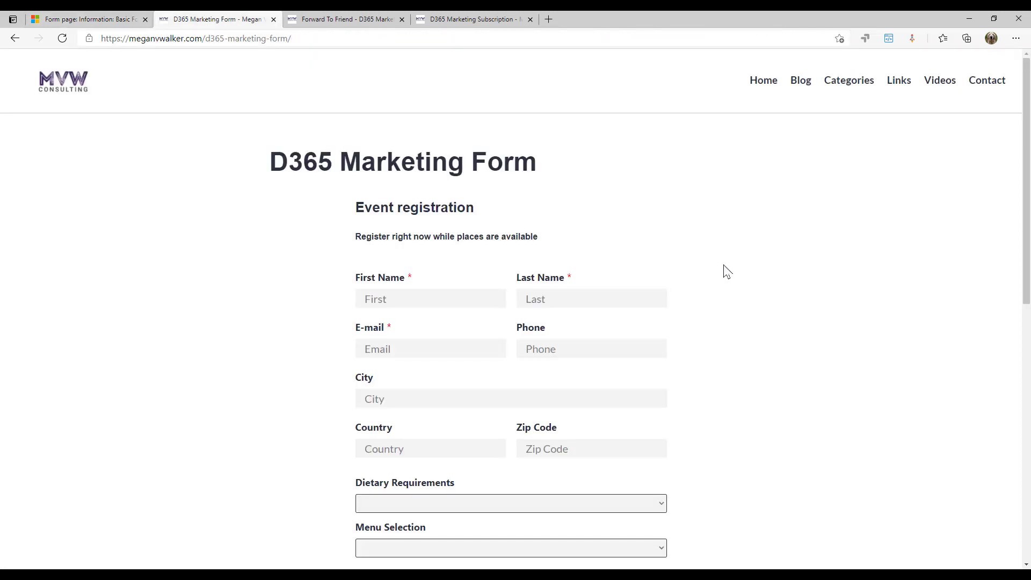
pyautogui.scroll(-3, 727, 271)
pyautogui.scroll(2, 727, 269)
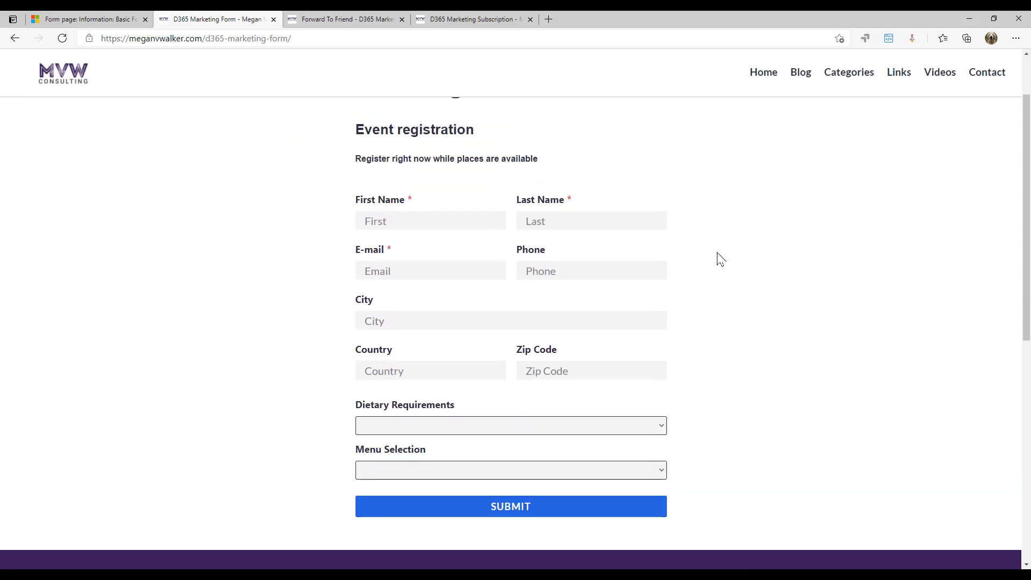
pyautogui.scroll(2, 365, 212)
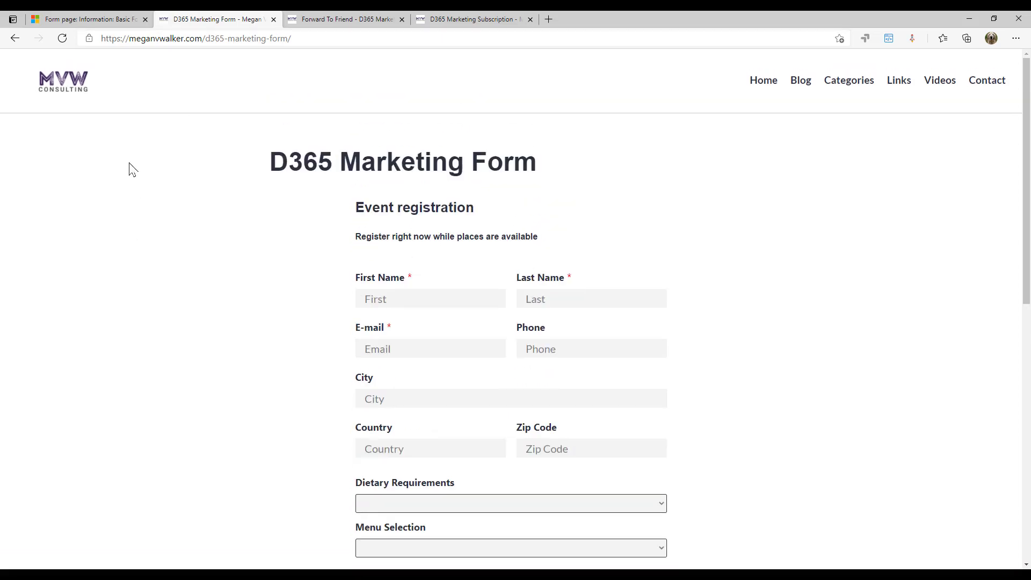
pyautogui.click(86, 19)
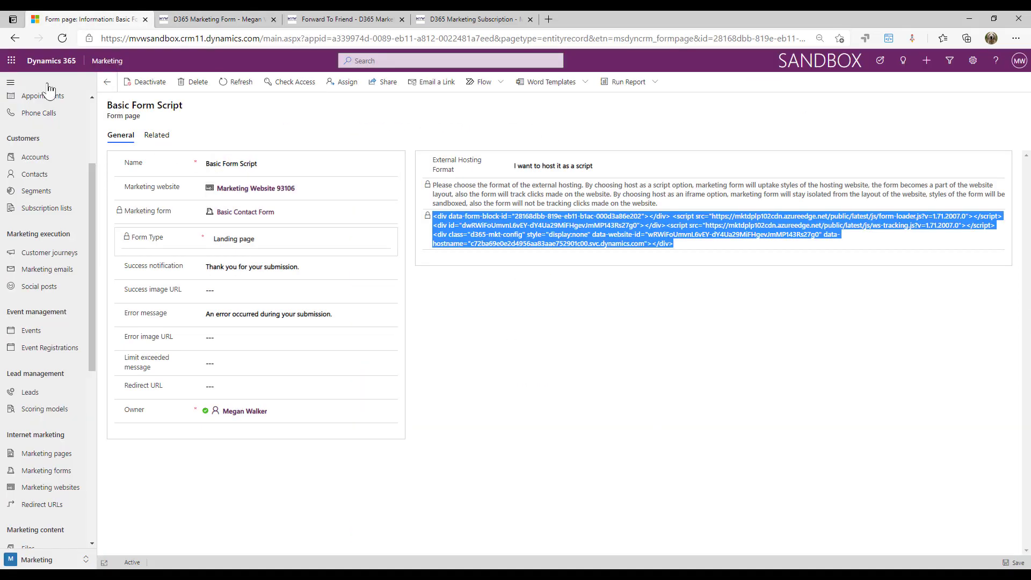
pyautogui.click(107, 83)
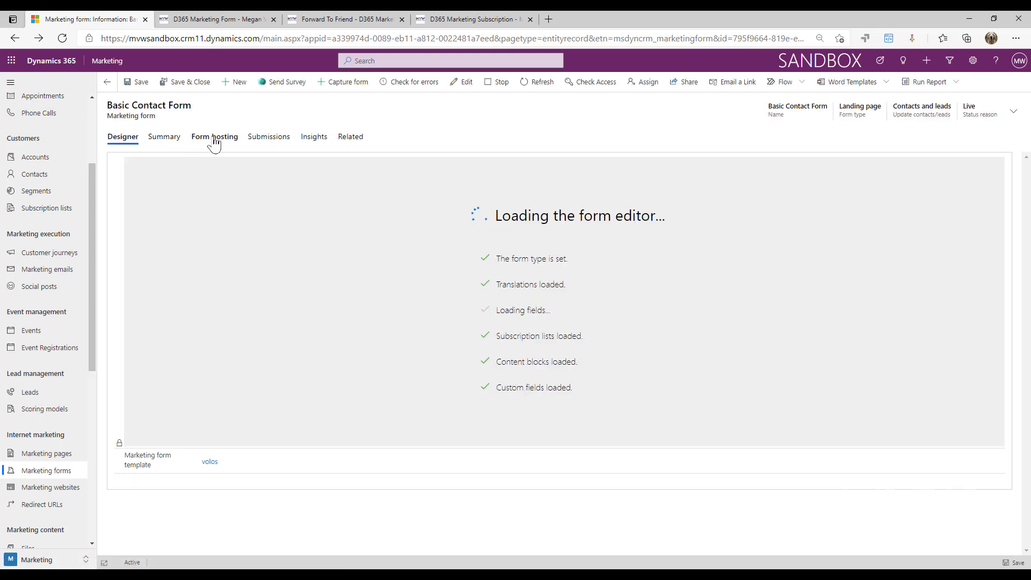
pyautogui.click(214, 138)
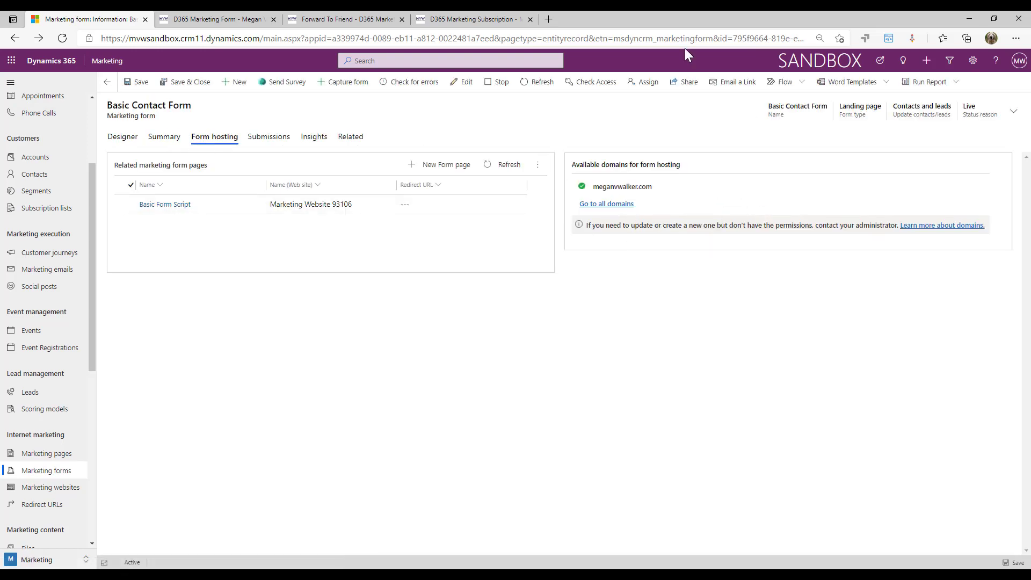
pyautogui.click(201, 25)
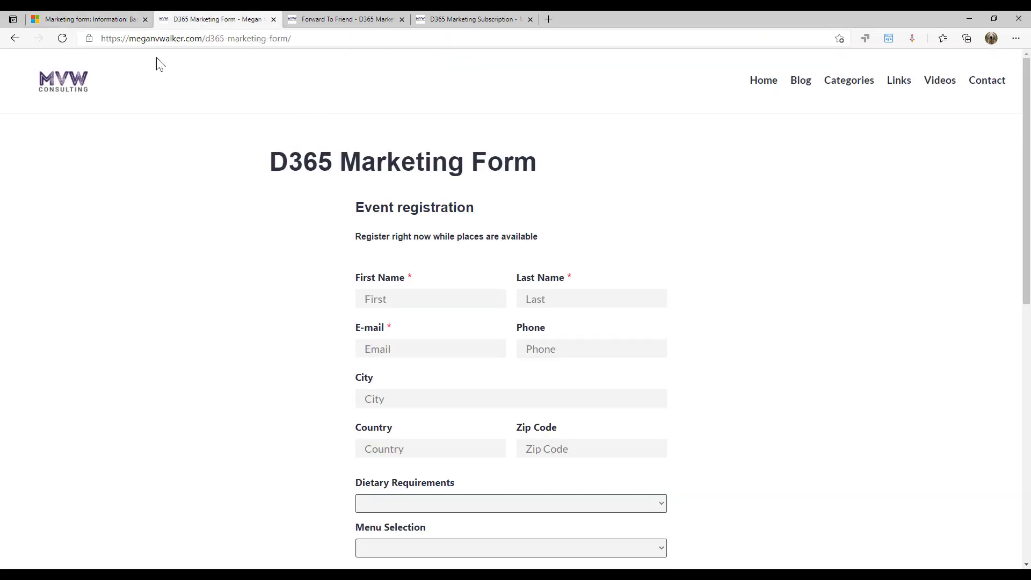
pyautogui.moveTo(202, 38); pyautogui.dragTo(50, 38)
pyautogui.scroll(-3, 576, 240)
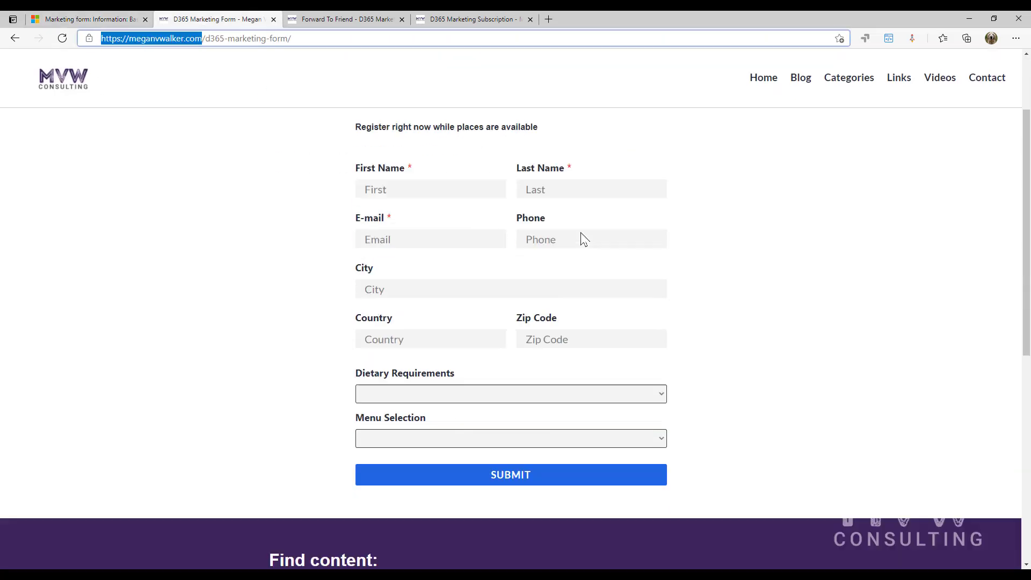
pyautogui.click(424, 141)
pyautogui.click(573, 140)
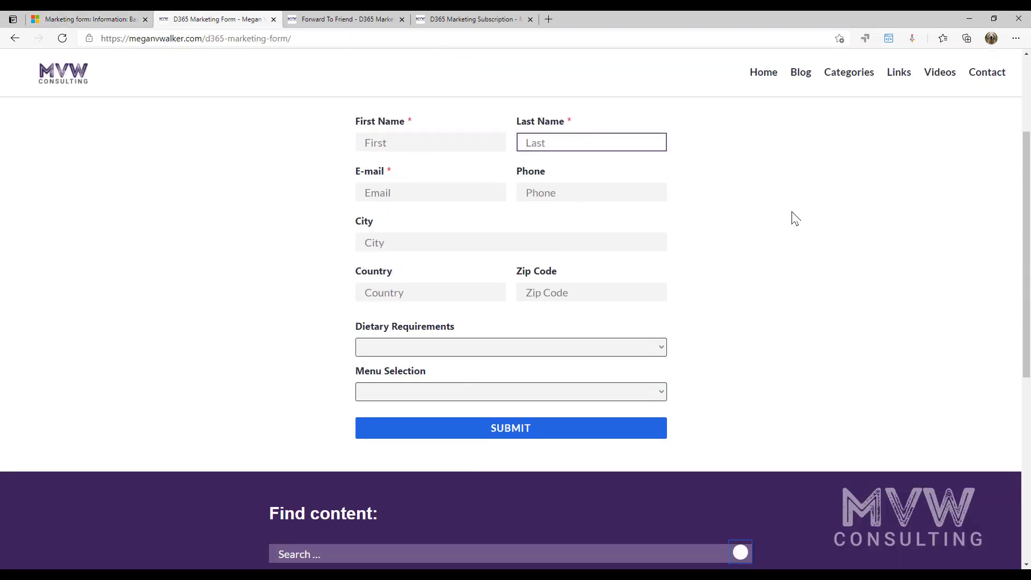
# Enter the registrant's first name, last name and e-mail address in the registration form
pyautogui.scroll(1, 548, 261)
pyautogui.click(494, 225)
pyautogui.write('Jane')
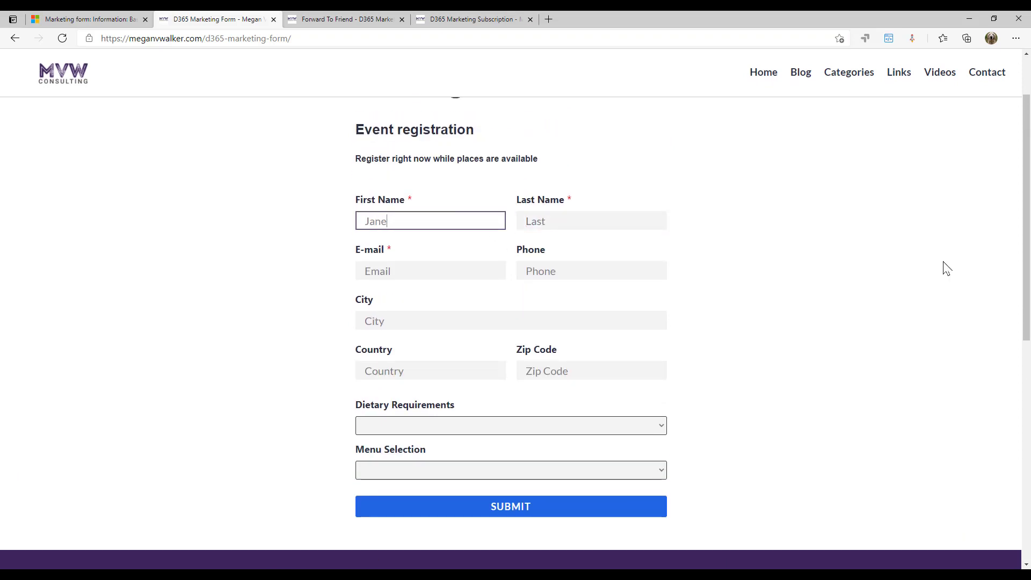
pyautogui.press('Tab')
pyautogui.write('Doe')
pyautogui.press('Tab')
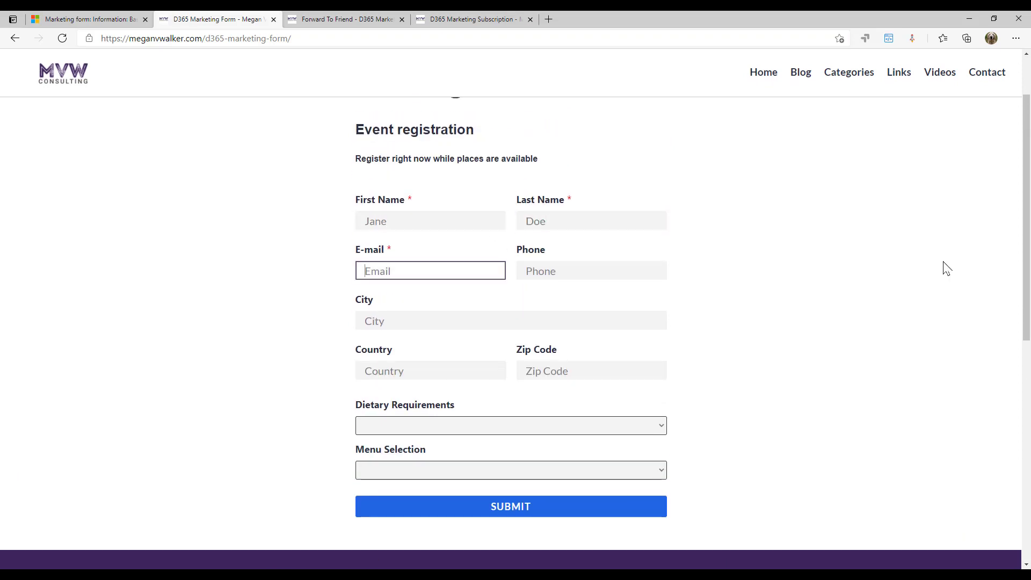
# Fill in the registrant's phone number, city, country and zip code
pyautogui.press('Tab')
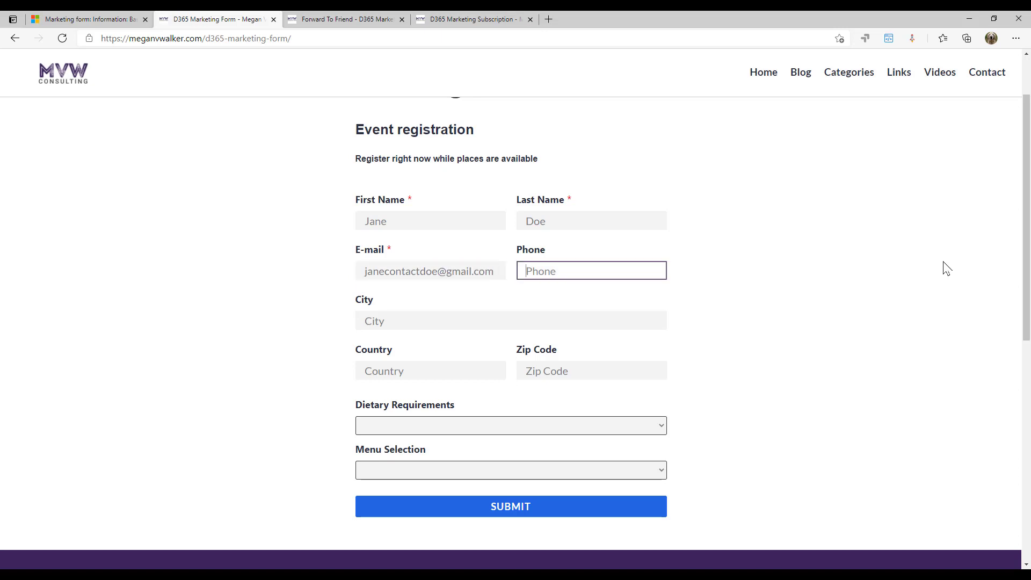
pyautogui.write('01234 567 890')
pyautogui.press('Tab')
pyautogui.write('London')
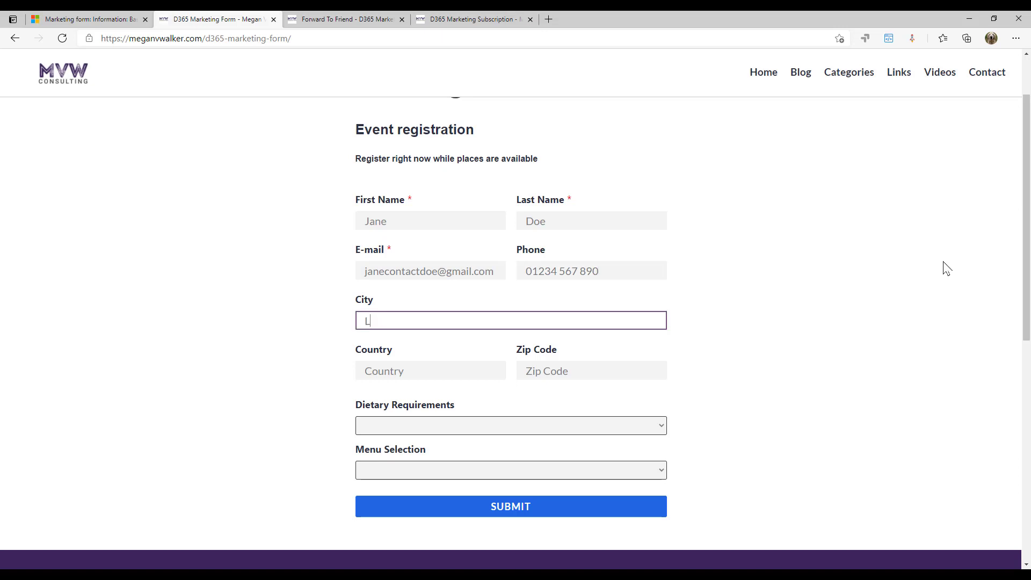
pyautogui.press('Tab')
pyautogui.write('UK')
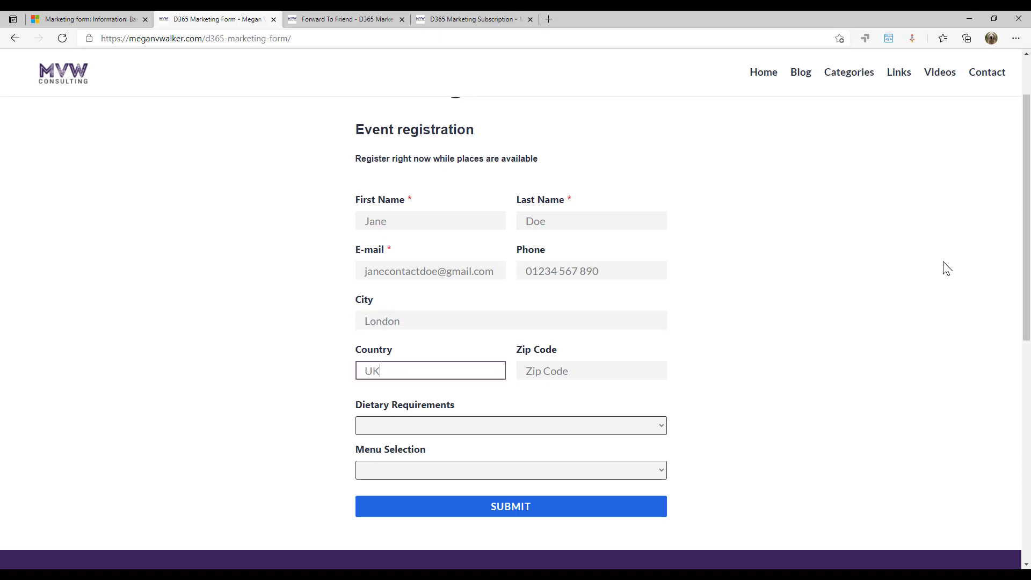
pyautogui.press('Tab')
pyautogui.write('1')
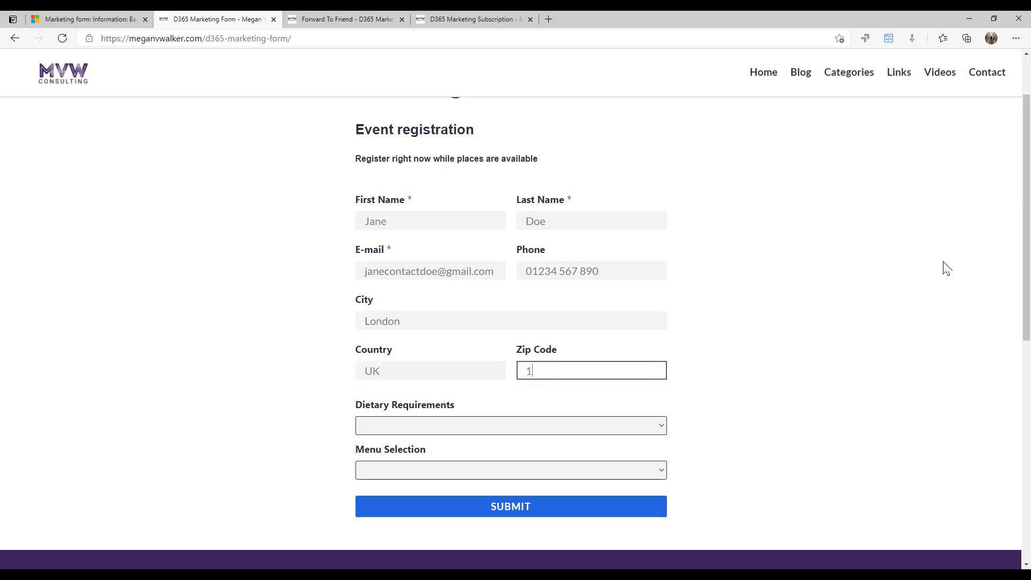
pyautogui.press('BackSpace')
pyautogui.write('KLN17 8f')
# Choose None for dietary requirements and Beef Burger & Chips as the meal, then submit
pyautogui.click(636, 431)
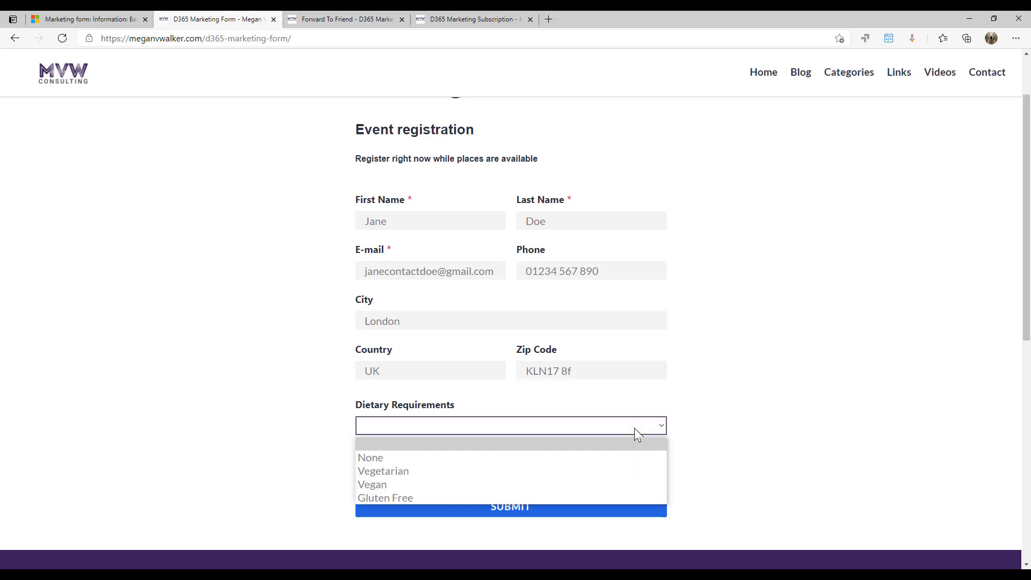
pyautogui.click(832, 402)
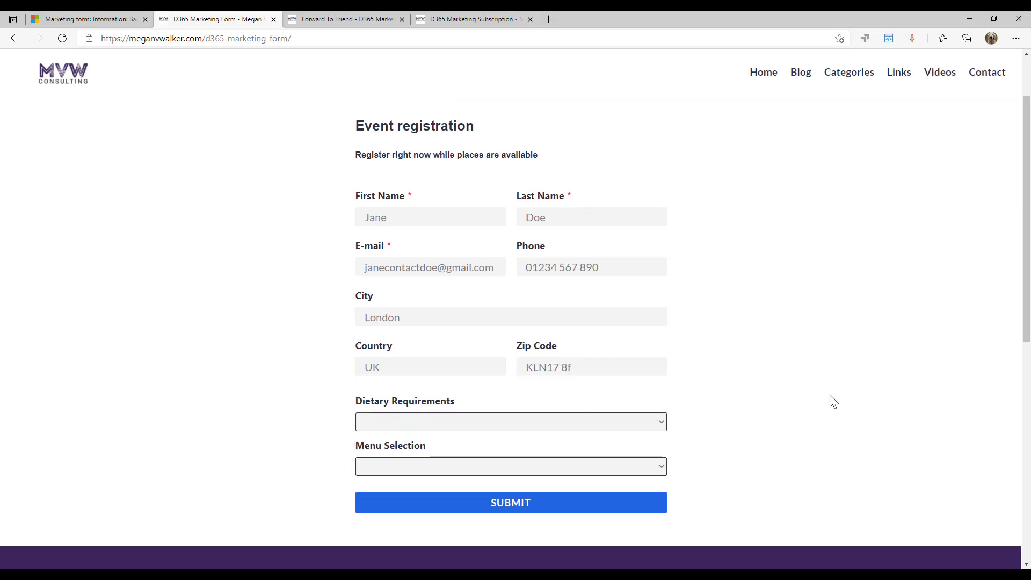
pyautogui.scroll(-4, 831, 401)
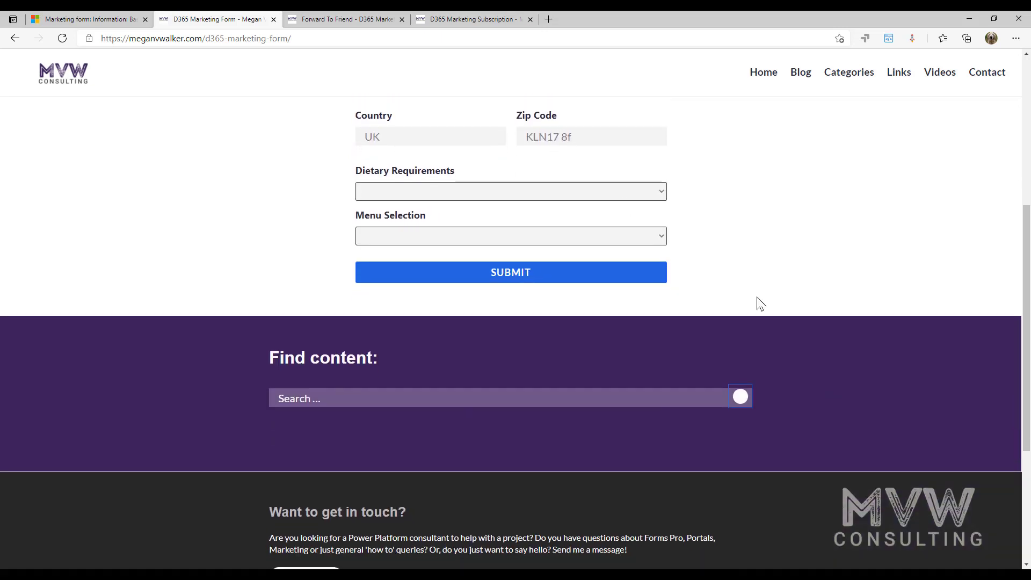
pyautogui.click(651, 195)
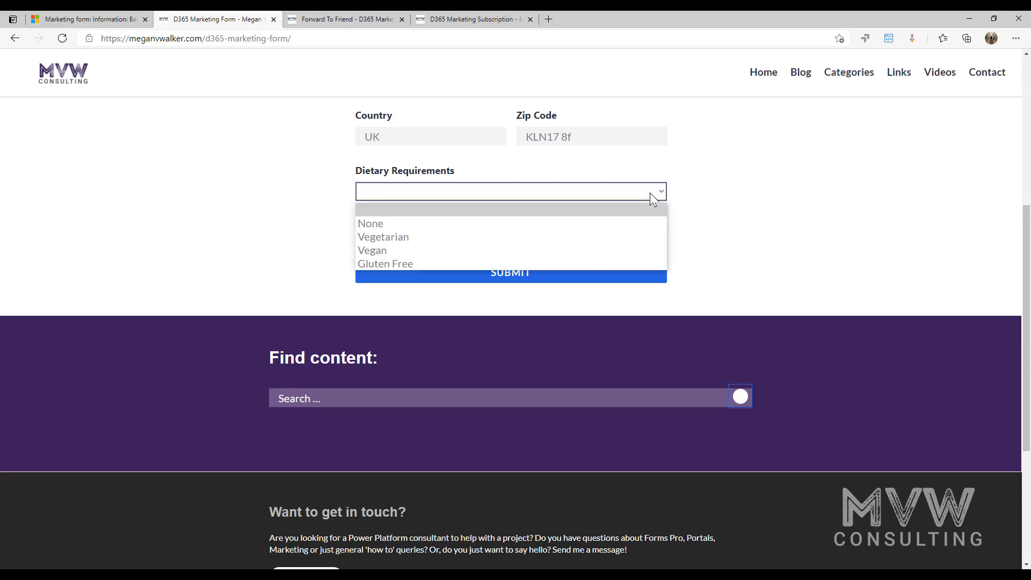
pyautogui.click(436, 223)
pyautogui.click(466, 242)
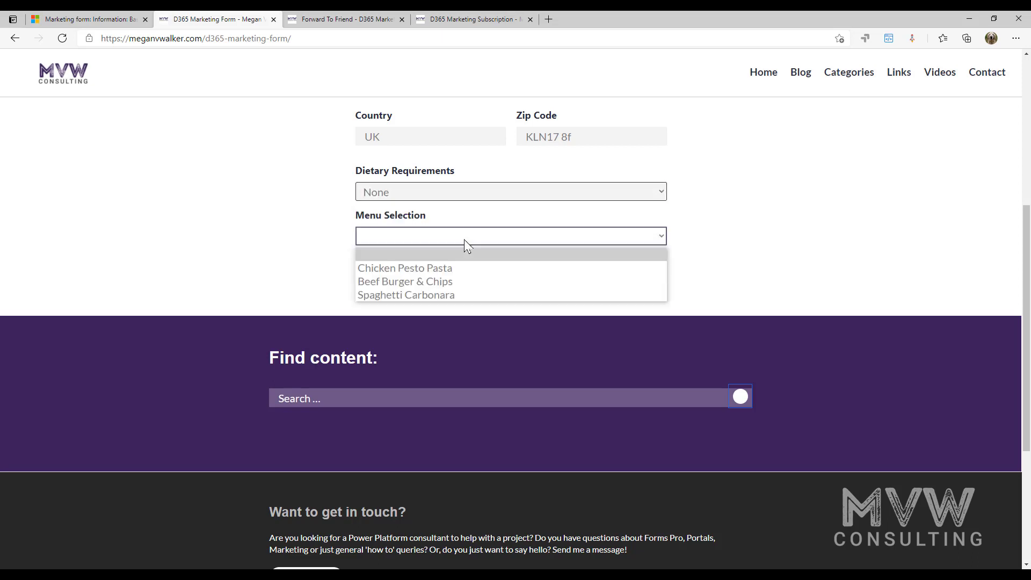
pyautogui.click(438, 281)
pyautogui.scroll(1, 614, 330)
pyautogui.click(614, 349)
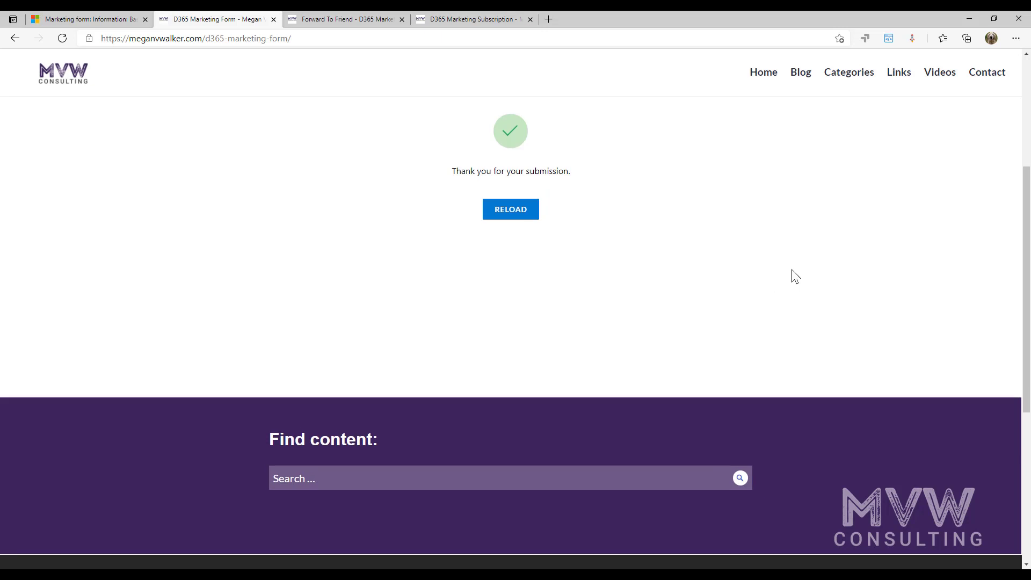
pyautogui.scroll(4, 794, 275)
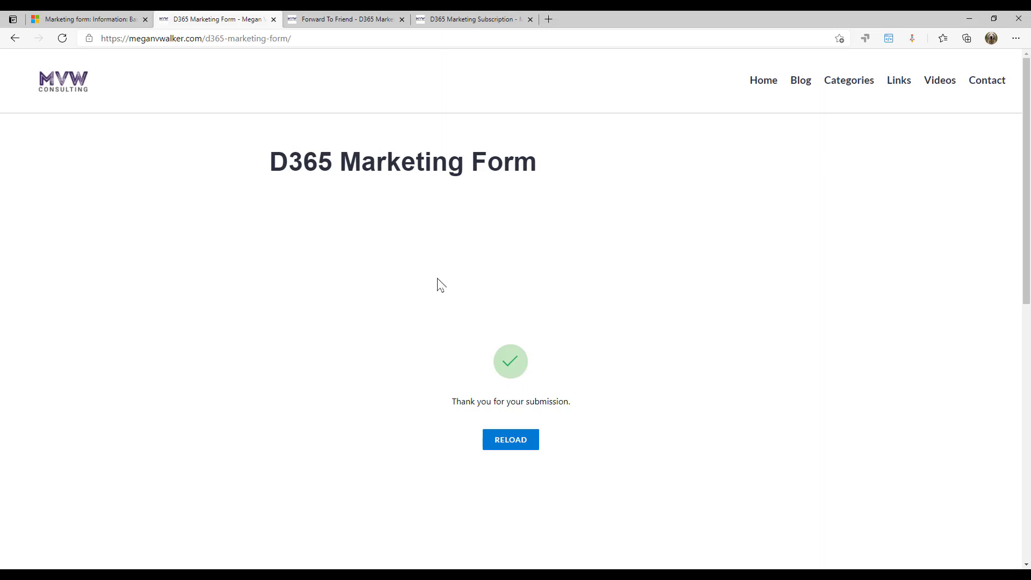
# Look over the Forward To Friend page, then the D365 Marketing Subscription page
pyautogui.click(345, 19)
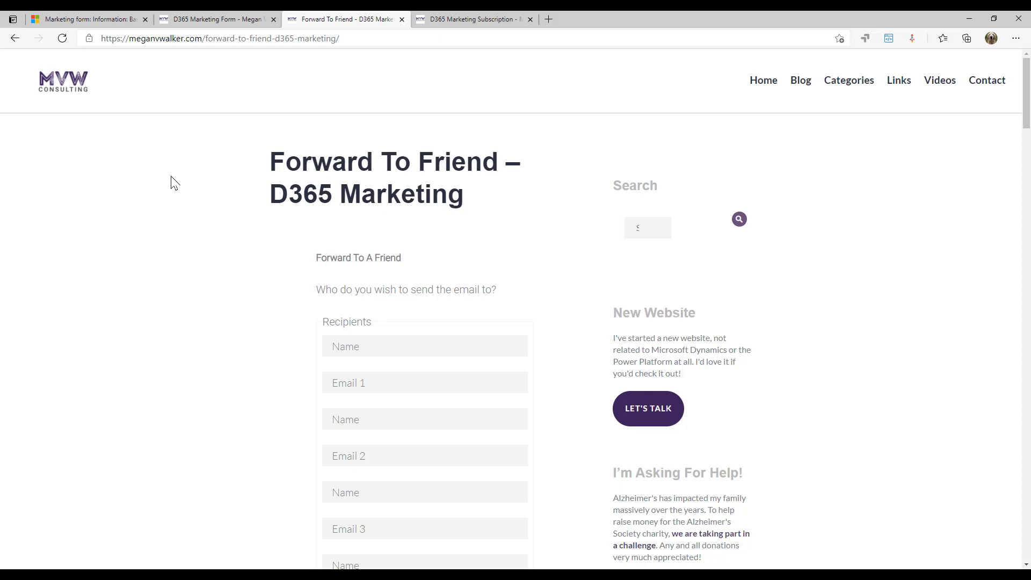
pyautogui.scroll(-2, 1026, 102)
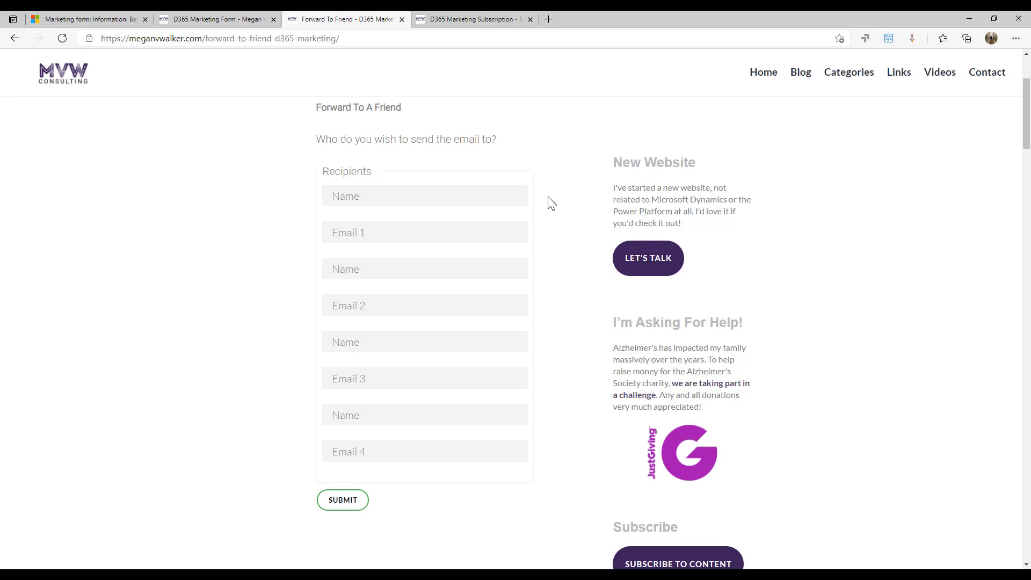
pyautogui.click(475, 24)
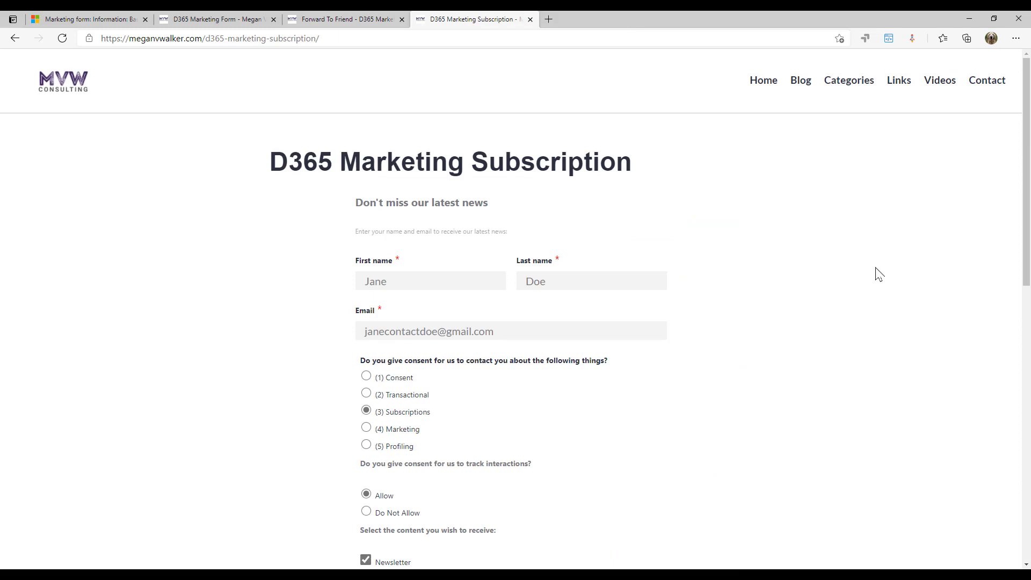
pyautogui.moveTo(1027, 91); pyautogui.dragTo(1027, 176)
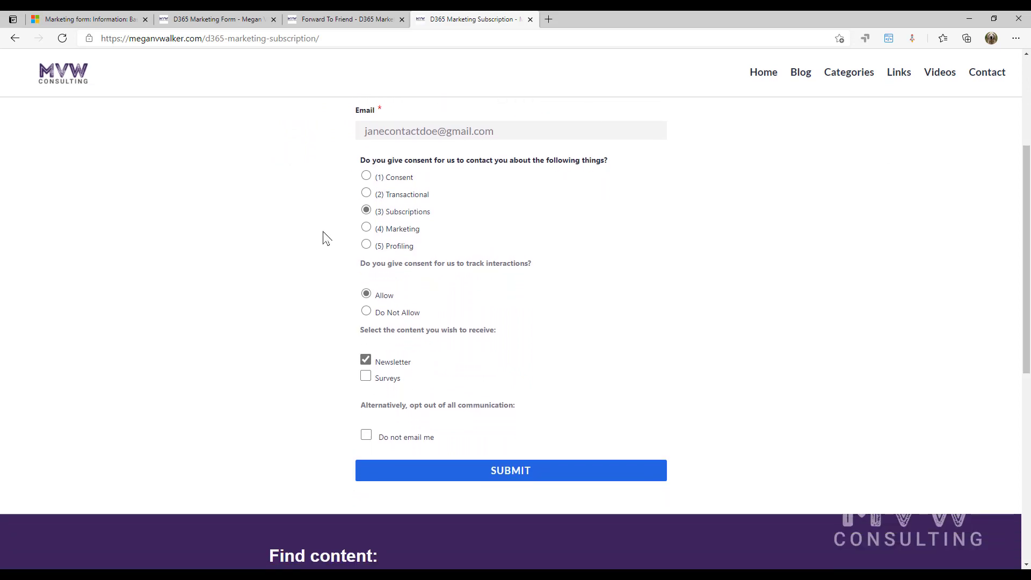
# Toggle the Newsletter, Surveys and do-not-email options, leaving all cleared, then return to Dynamics 365
pyautogui.click(366, 378)
pyautogui.click(366, 360)
pyautogui.click(366, 375)
pyautogui.click(366, 360)
pyautogui.click(366, 376)
pyautogui.click(366, 436)
pyautogui.click(366, 436)
pyautogui.click(366, 376)
pyautogui.click(366, 360)
pyautogui.click(86, 19)
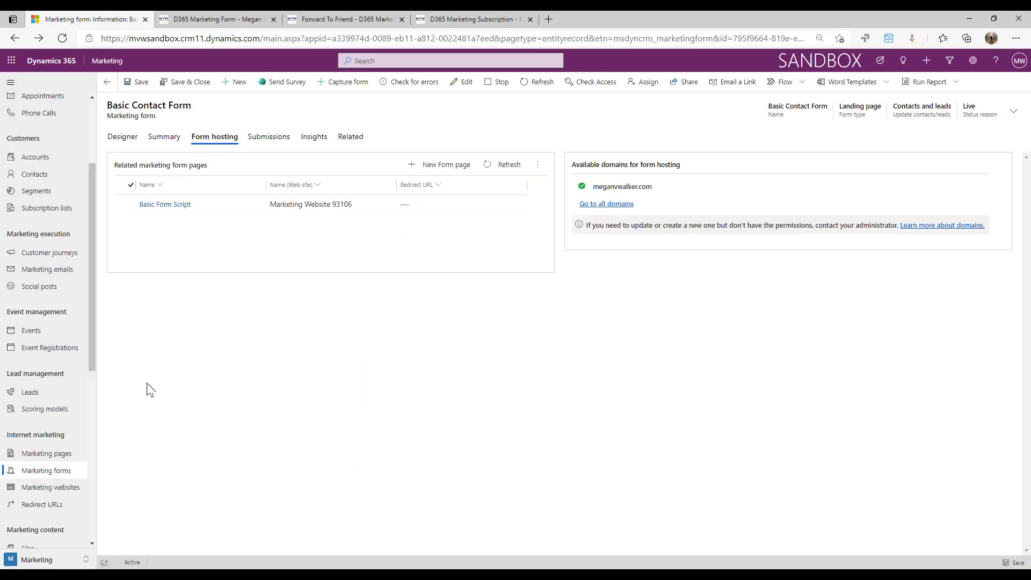
# Open the Event Registration With Food Selection form from the Marketing forms list
pyautogui.click(64, 471)
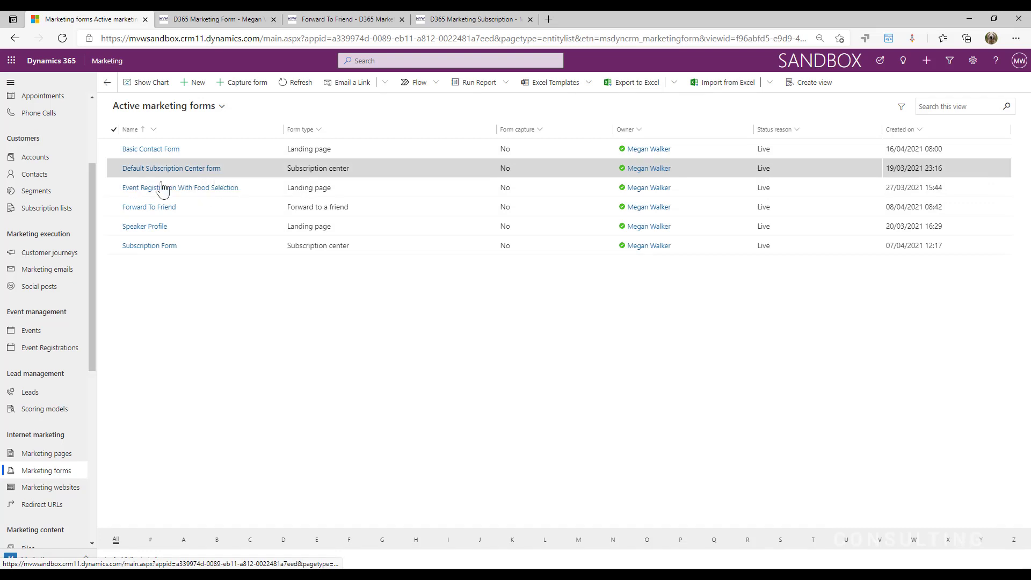
pyautogui.click(183, 191)
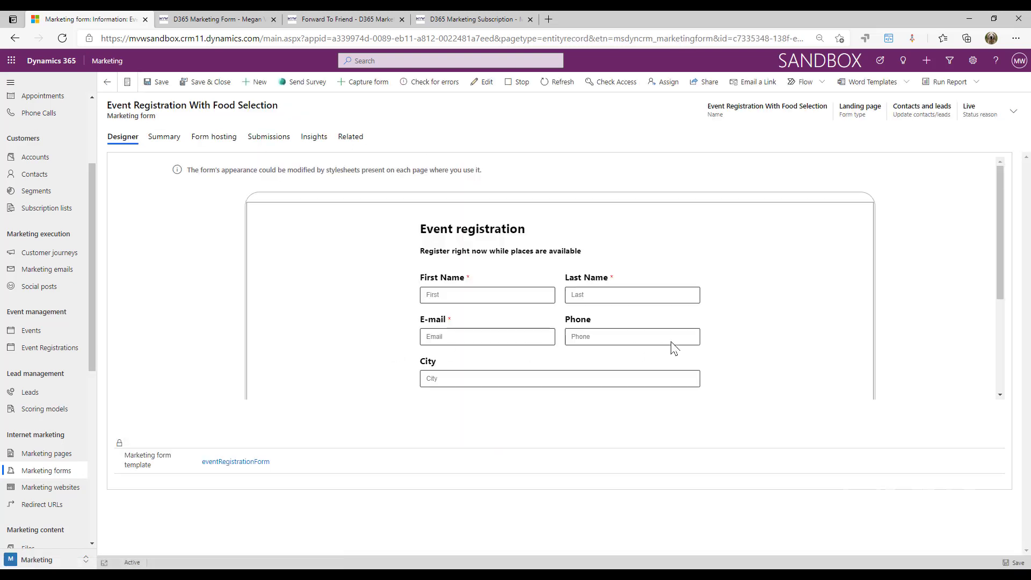
pyautogui.scroll(-3, 606, 263)
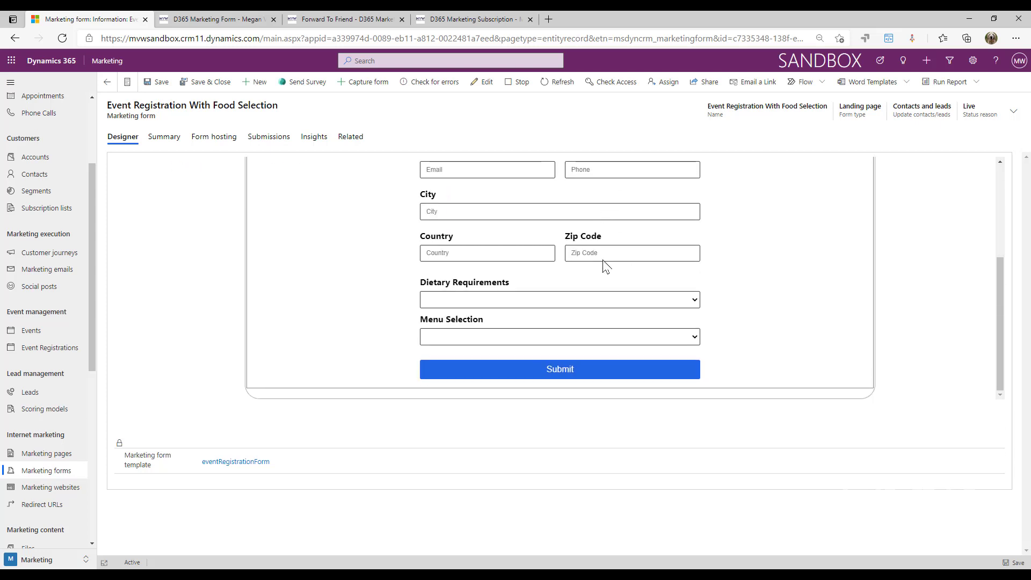
pyautogui.scroll(3, 603, 261)
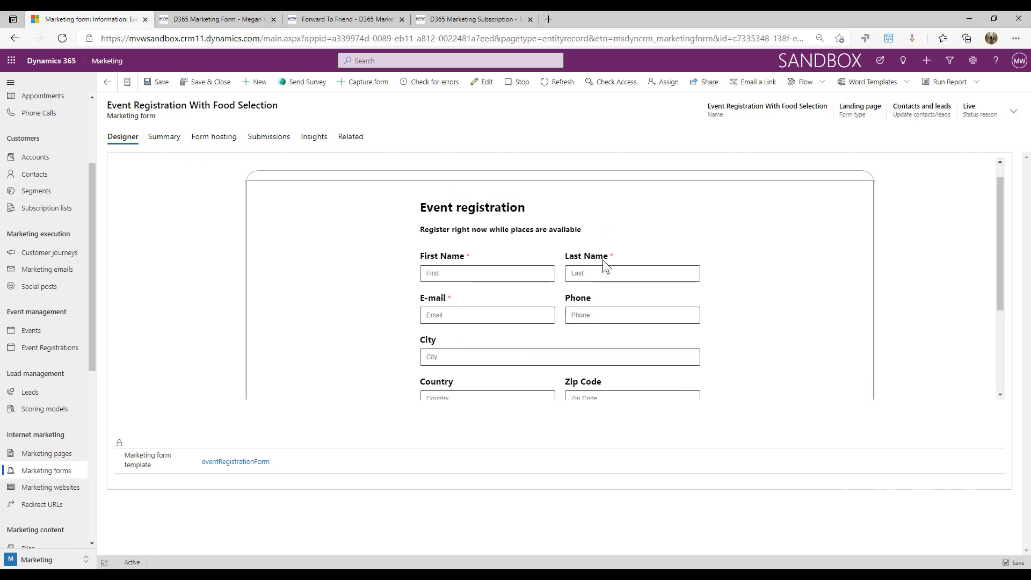
# Go from Submissions to Insights, showing 1 submission, 1 contact update and 1 new lead
pyautogui.click(272, 141)
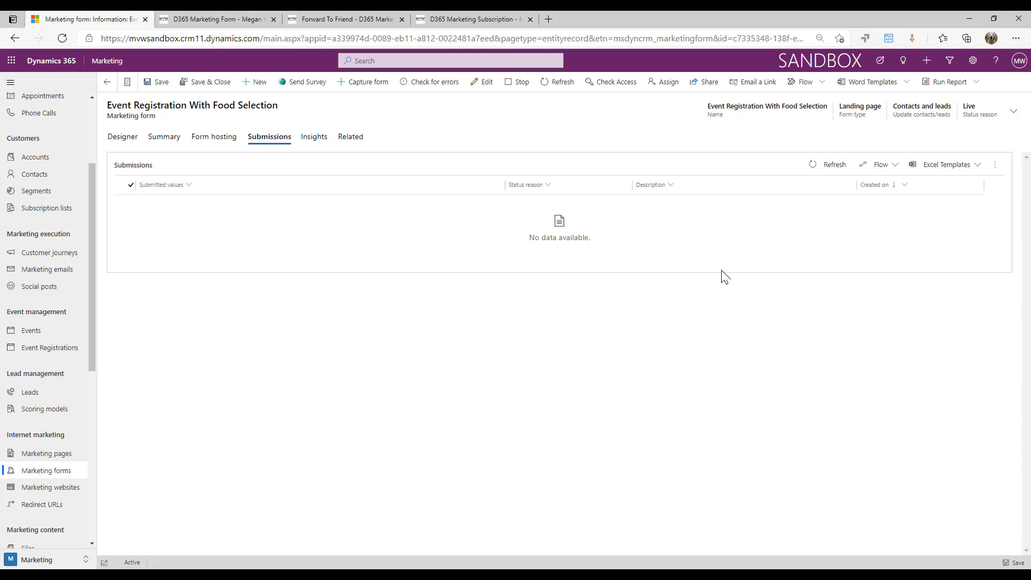
pyautogui.click(315, 136)
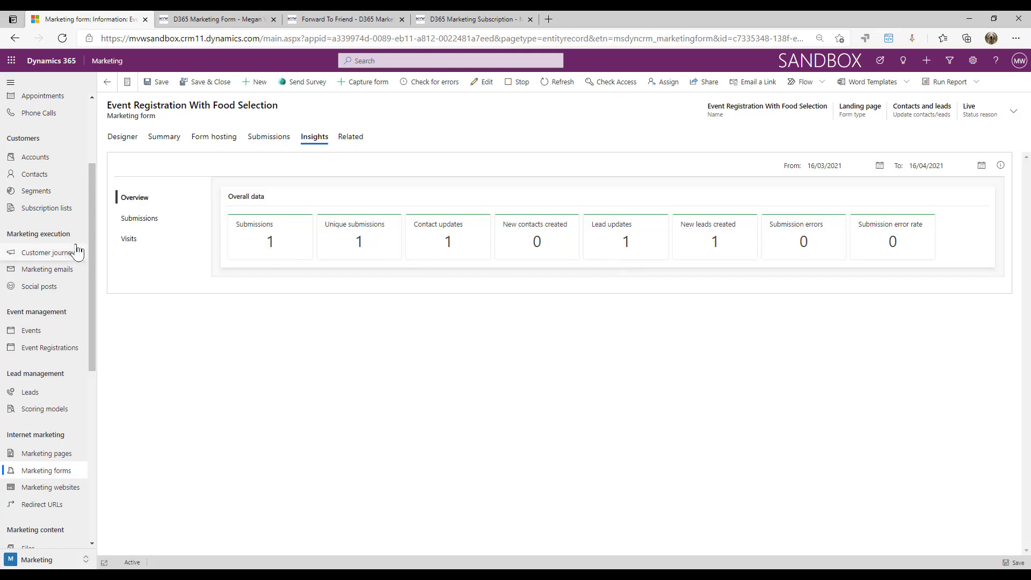
# Within Insights, view the Submissions list, then Visits, then Submissions again
pyautogui.click(145, 226)
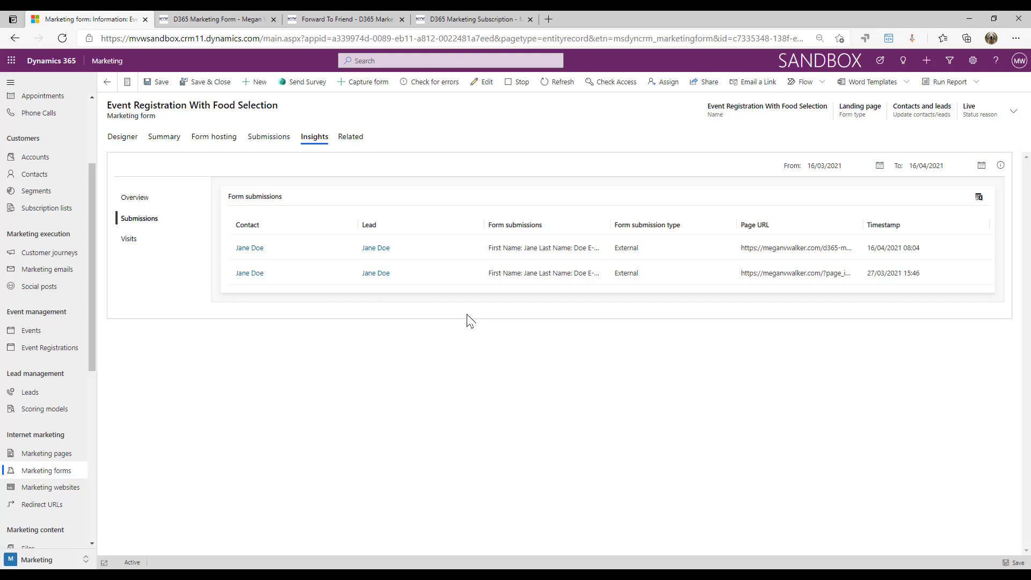
pyautogui.click(130, 246)
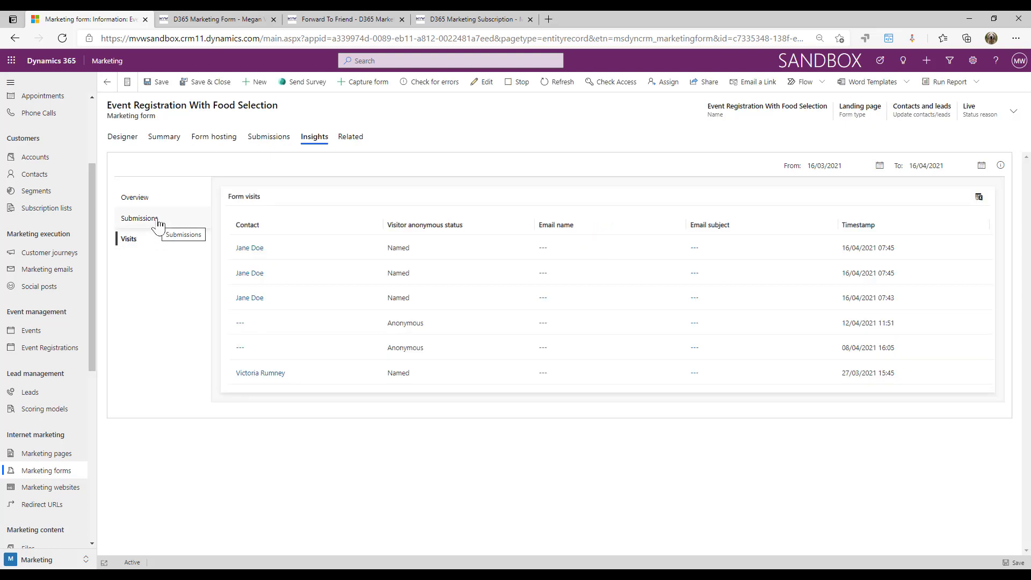
pyautogui.click(158, 220)
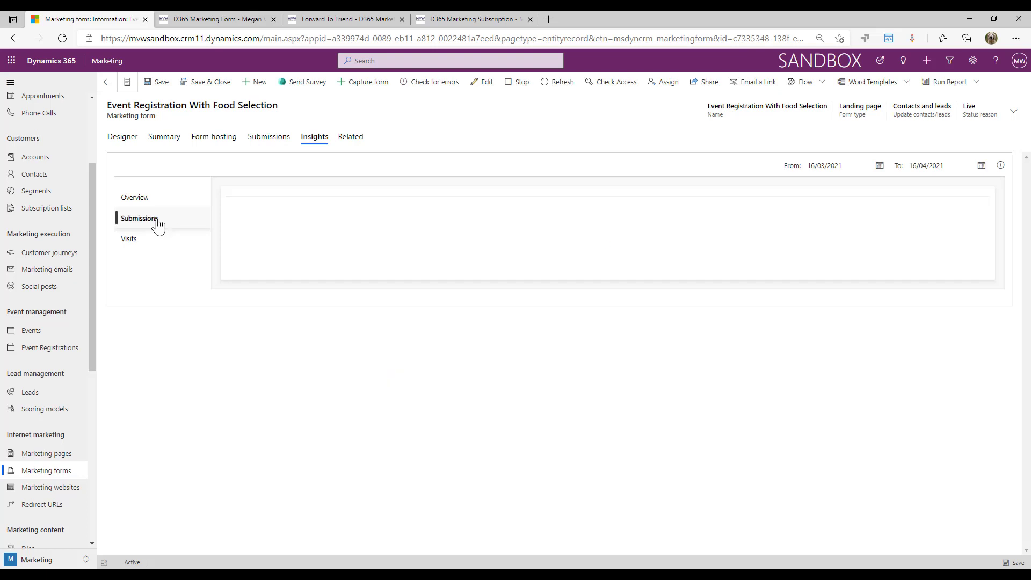